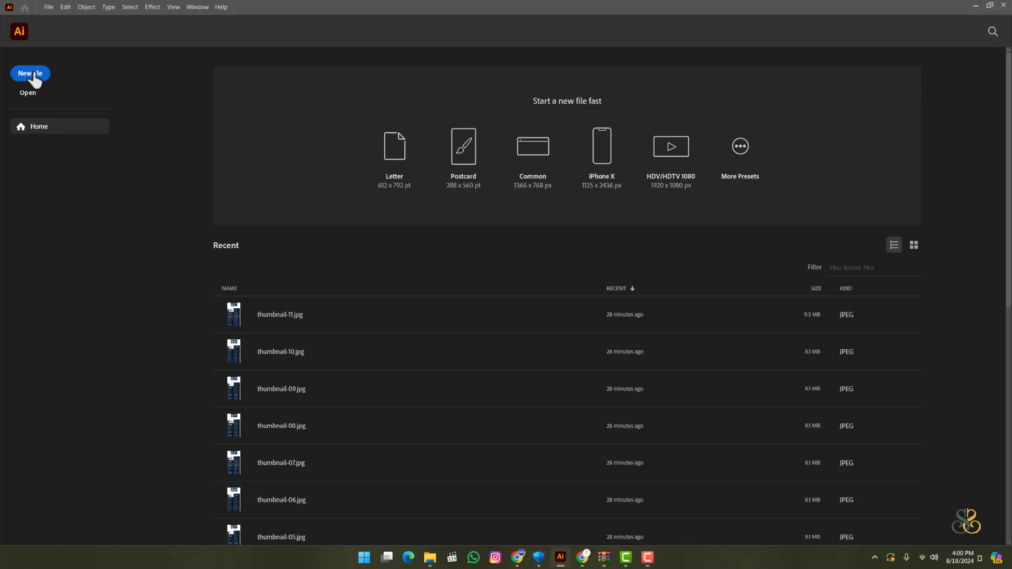
Start a new document and name it chapter 2
left_click(34, 74)
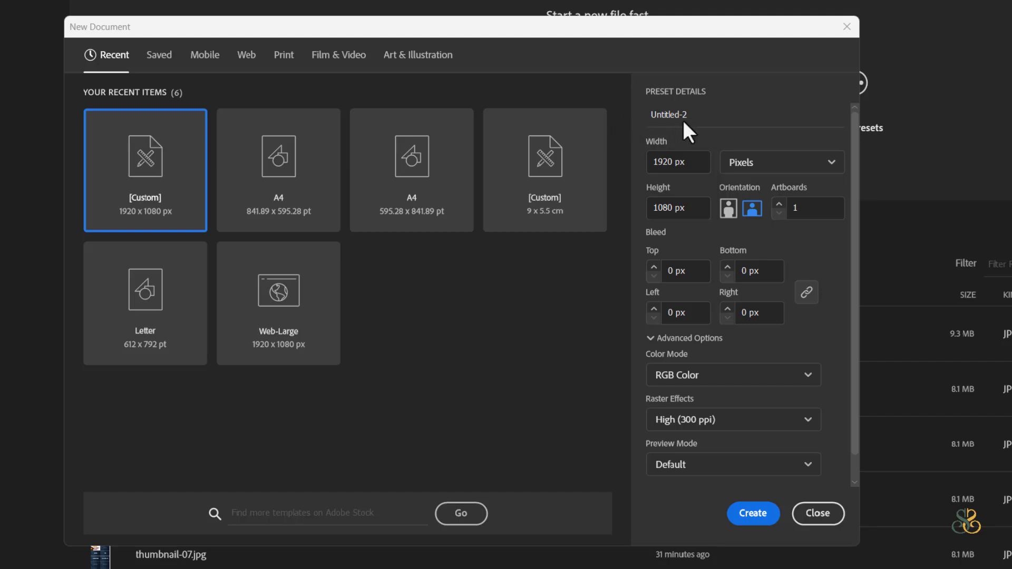
left_click_drag(690, 114, 649, 115)
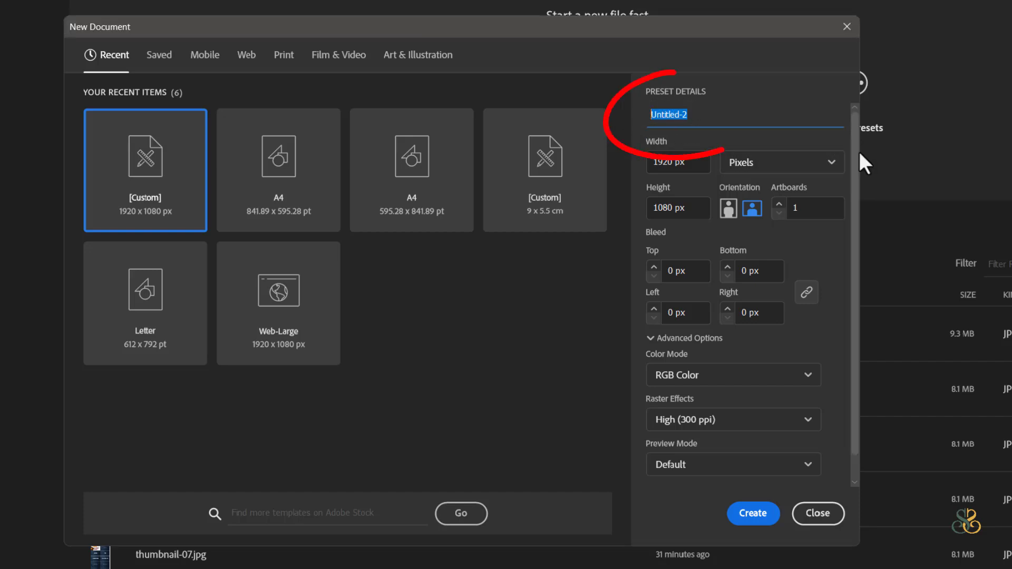
type("c")
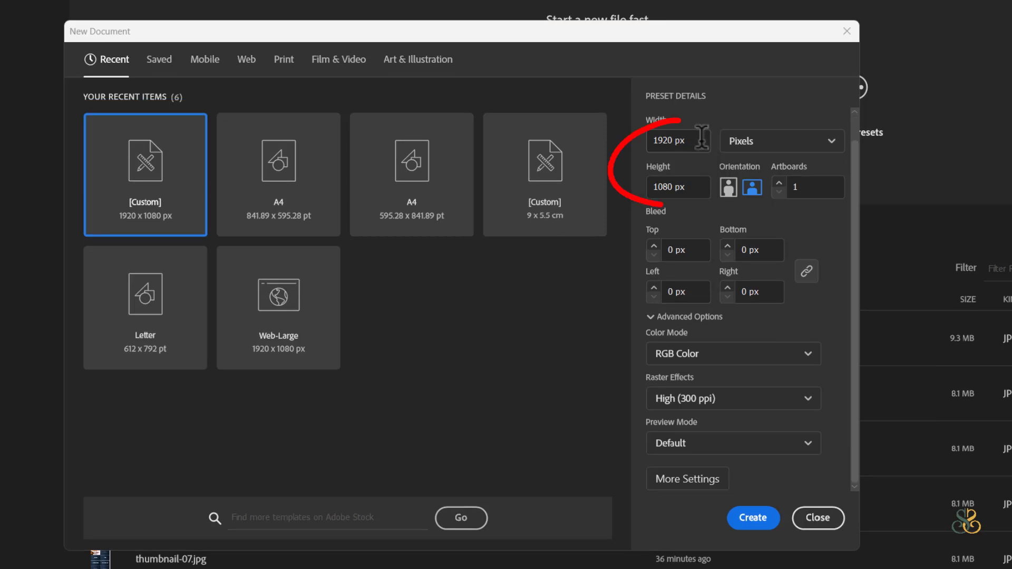
Examine the new document's width, available units, orientation choices and artboard count
mouse_move(706, 140)
left_mouse_down()
mouse_move(653, 143)
mouse_move(648, 154)
left_mouse_up()
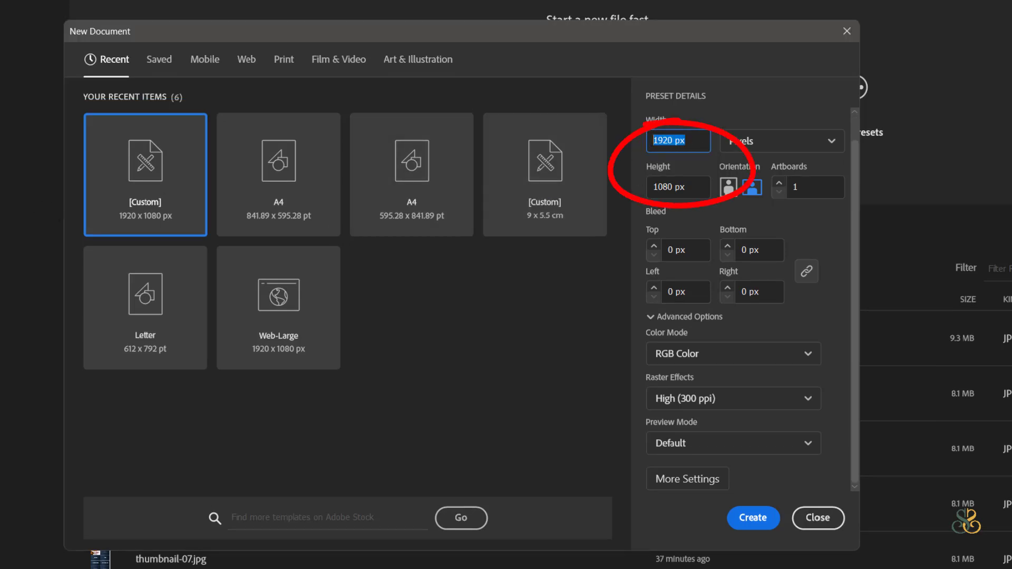
left_click(788, 140)
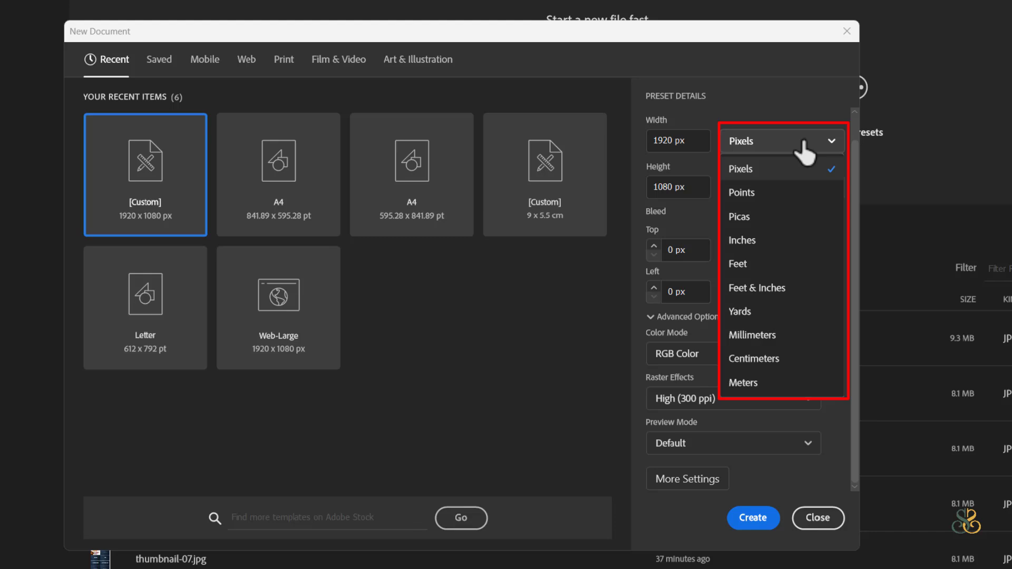
left_click(804, 152)
left_click(730, 188)
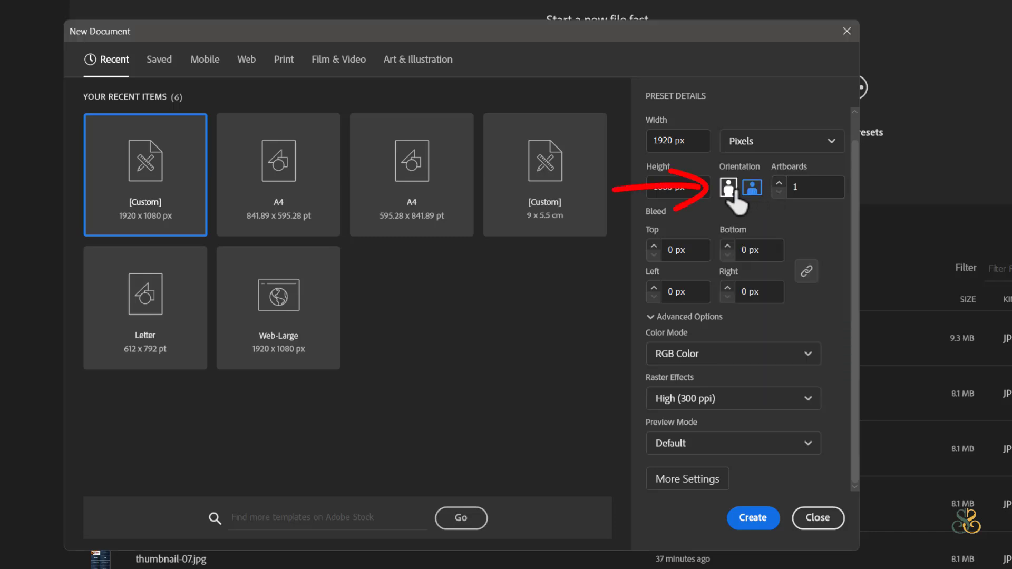
left_click(750, 190)
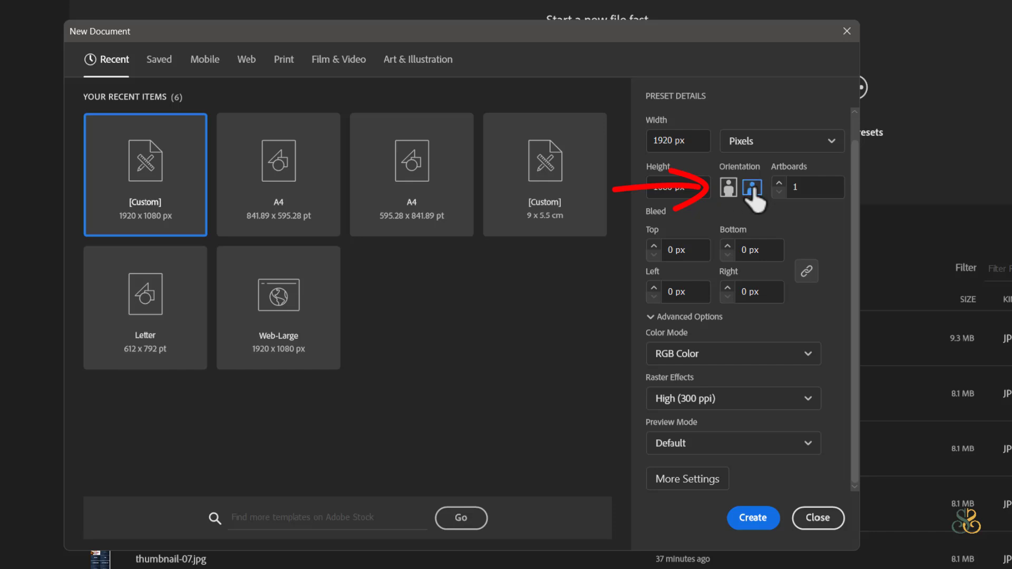
double_click(804, 185)
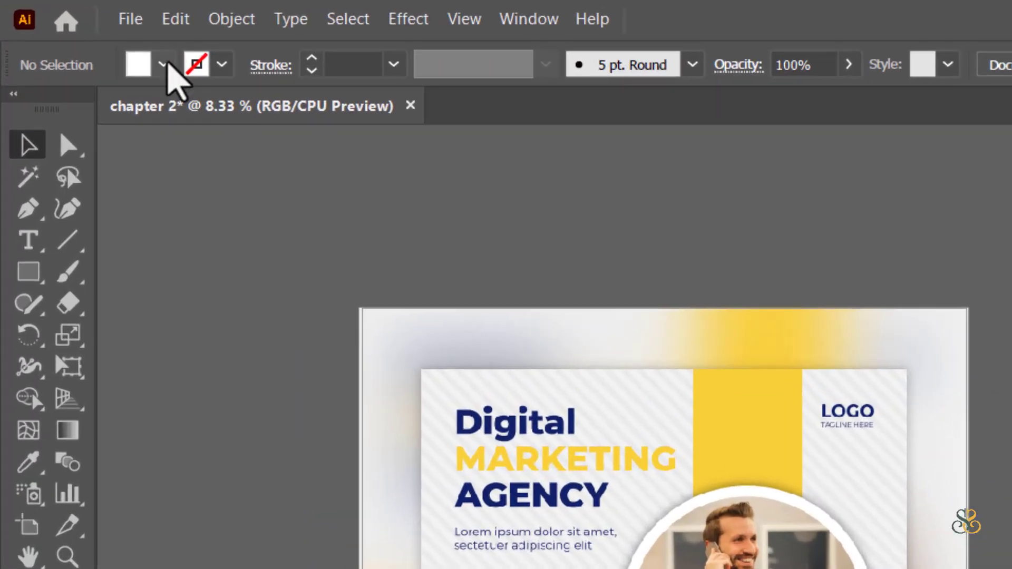
Create another new 1920 x 1080 px document with 2 artboards
left_click(130, 19)
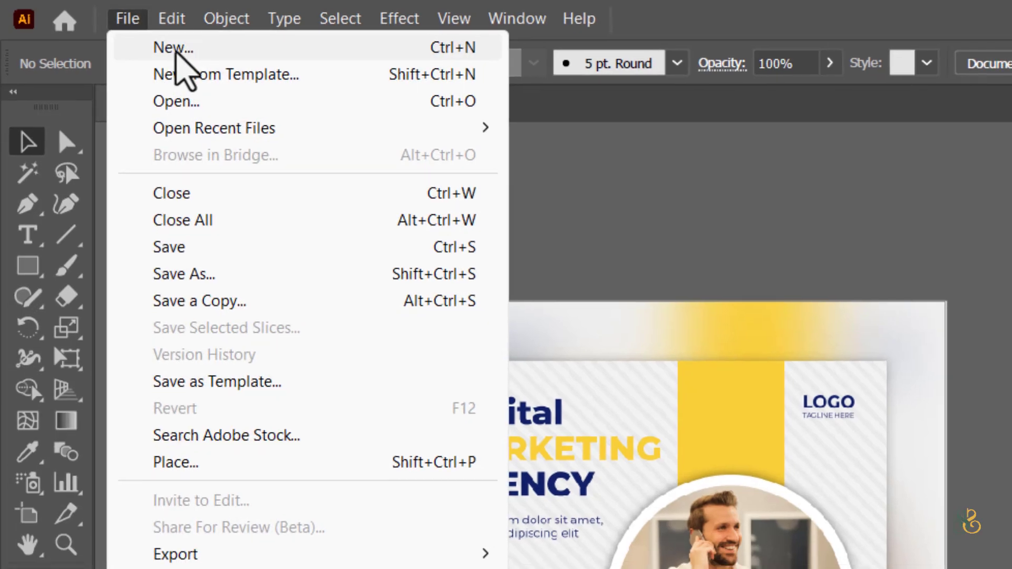
left_click(176, 48)
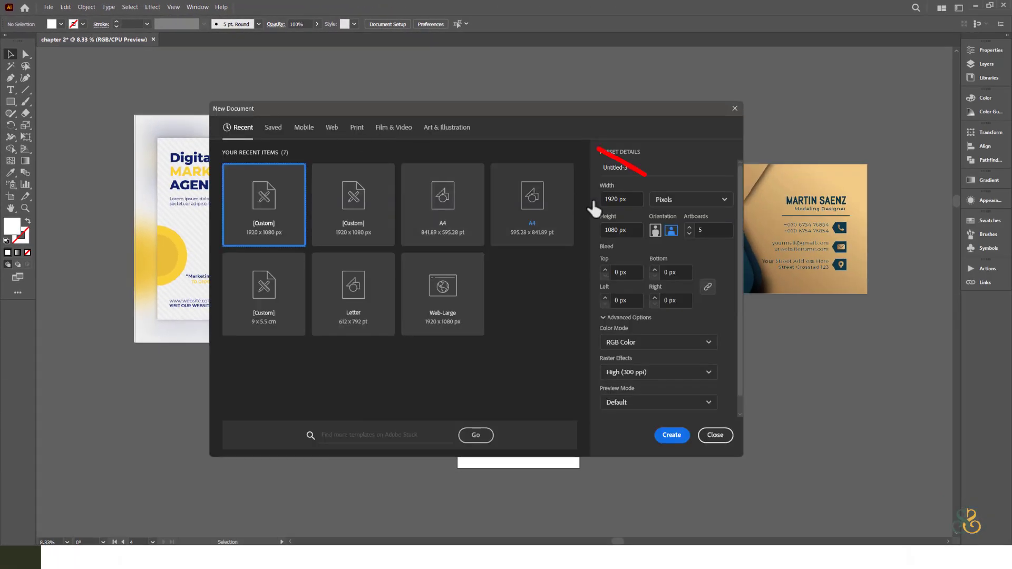
left_click(707, 230)
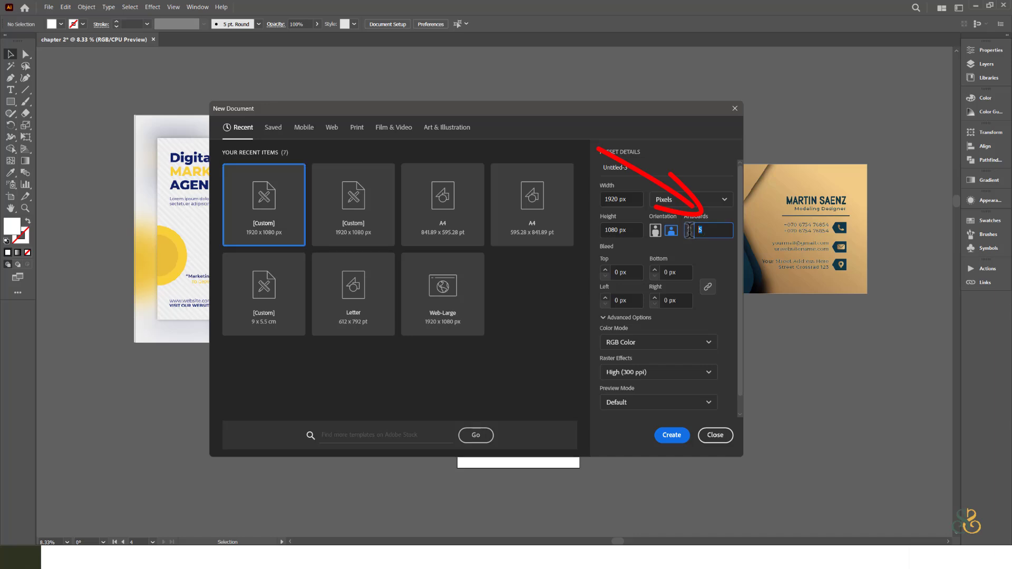
type("2")
key("Return")
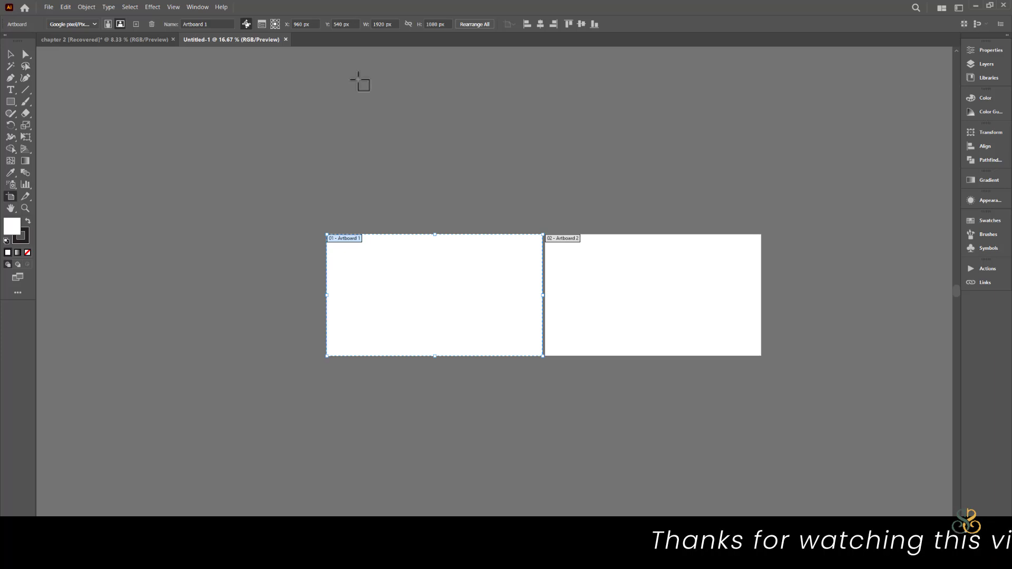
Draw an artboard of about 1310 x 1205 px above the existing two and one of about 3006 x 597 px below them
left_click_drag(358, 79, 506, 215)
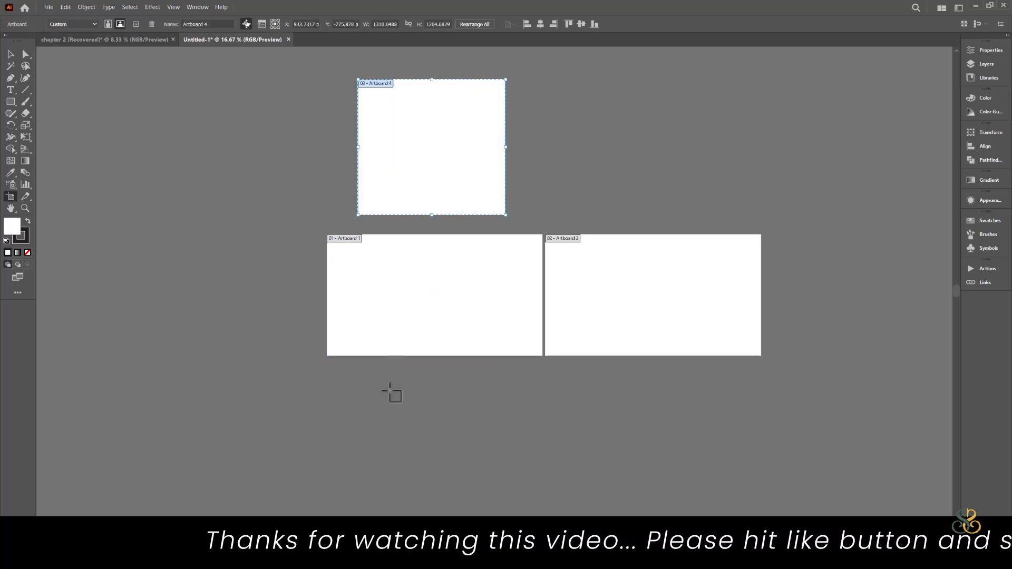
left_click_drag(402, 399, 741, 466)
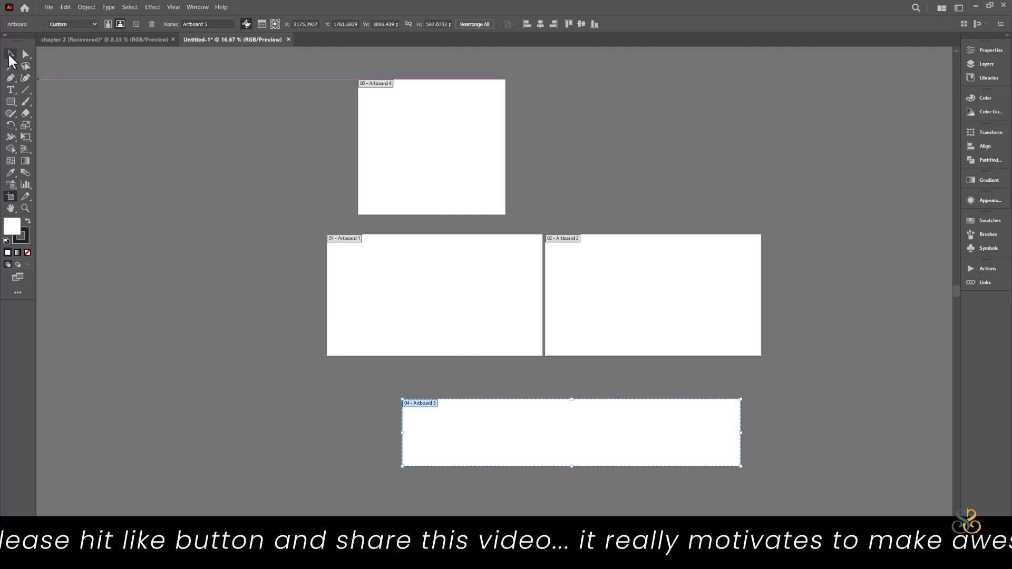
left_click(9, 53)
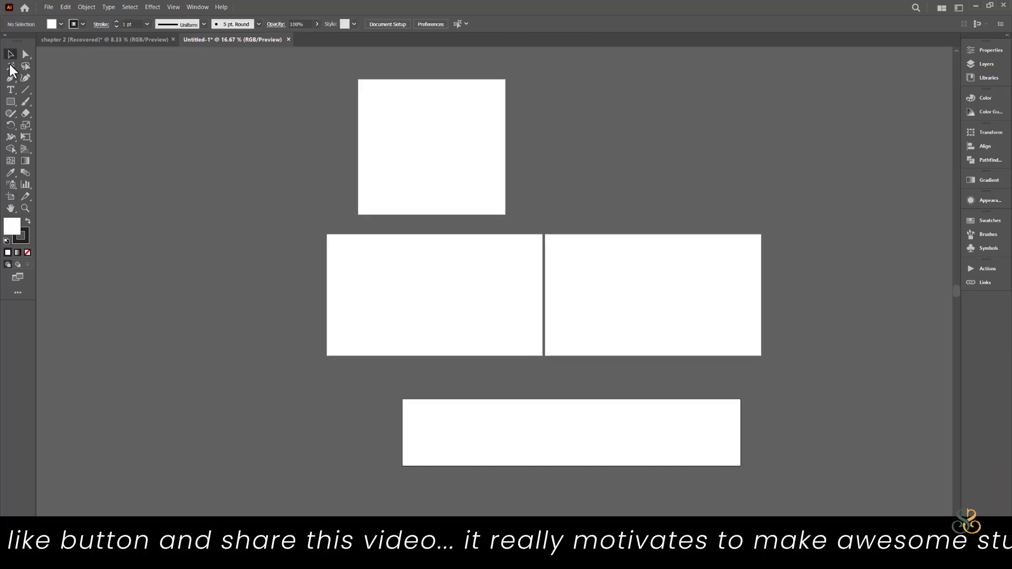
Duplicate the upper artboard twice in its row and copy Artboard 1 to the left of the original
left_click(10, 196)
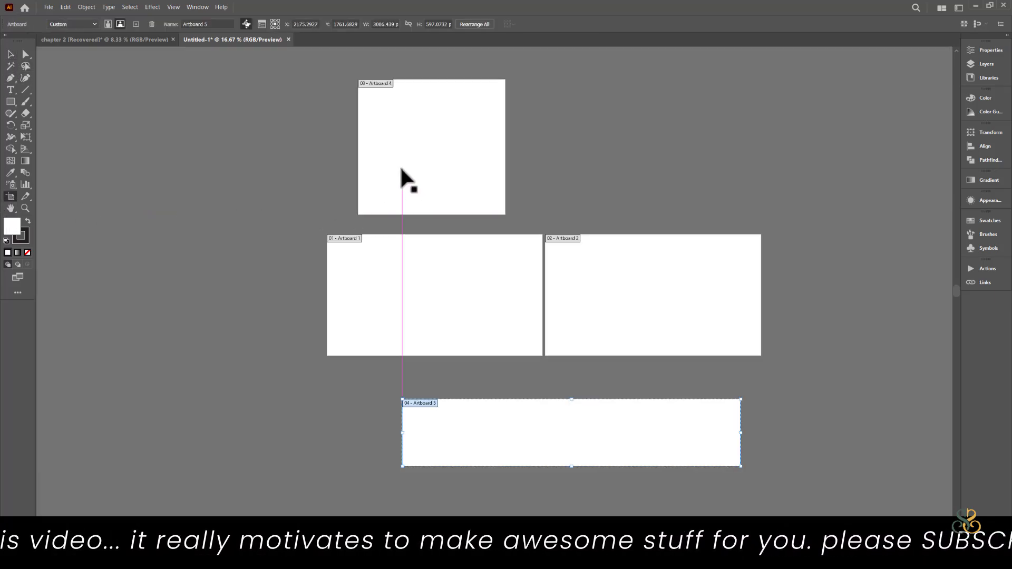
left_click_drag(404, 163, 778, 157)
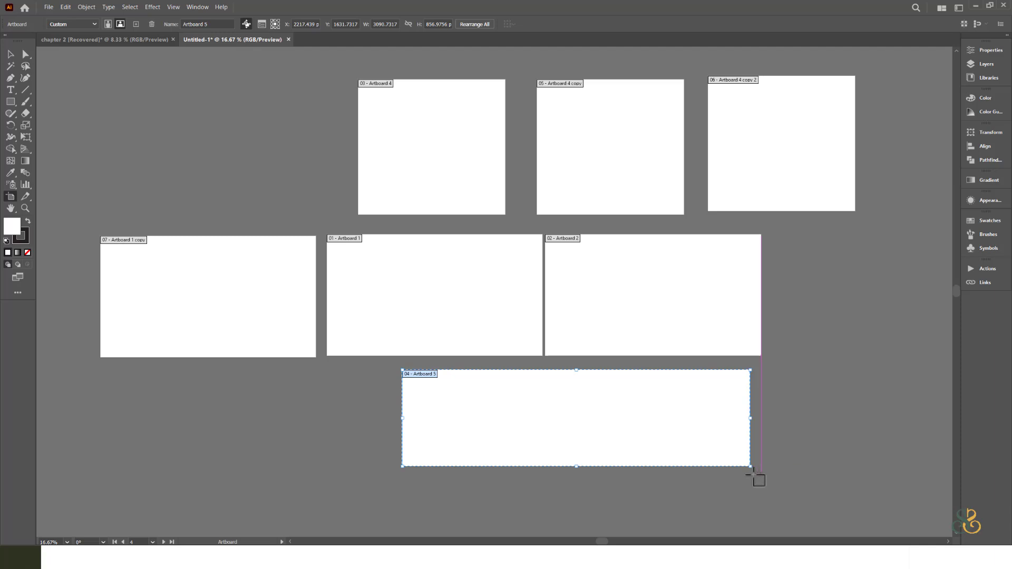
Shrink the wide lower artboard and narrow Artboard 2 to about 1092 px wide
left_click_drag(752, 469, 651, 424)
left_click(719, 335)
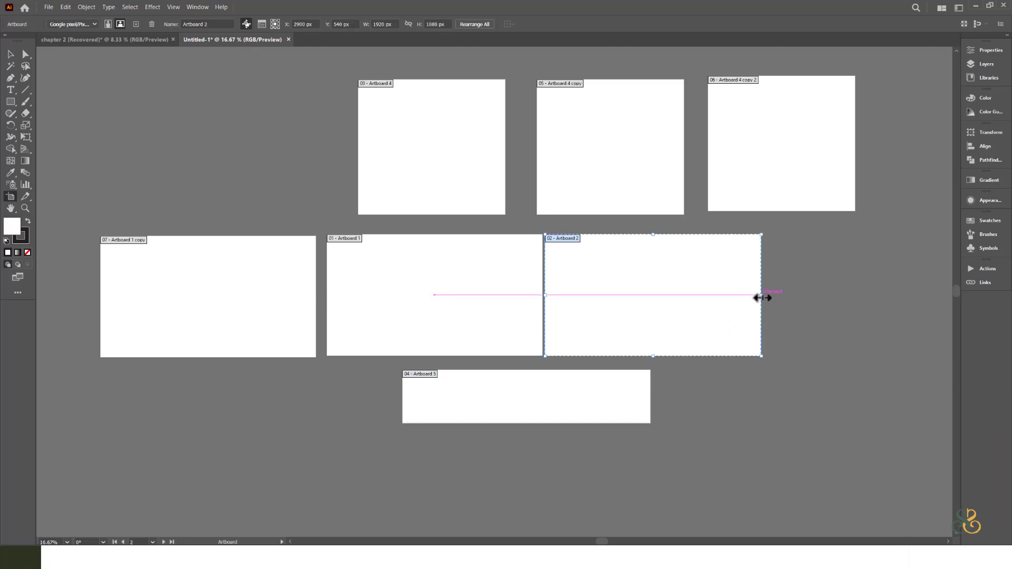
left_click_drag(761, 297, 669, 304)
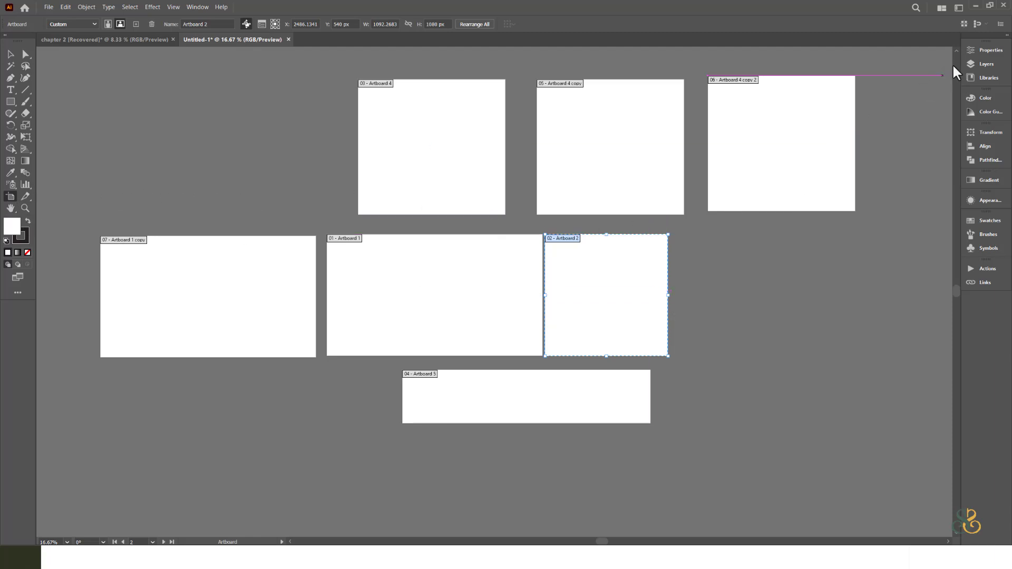
Examine the width and height settings in the Artboard Options of Artboard 2
left_click(982, 52)
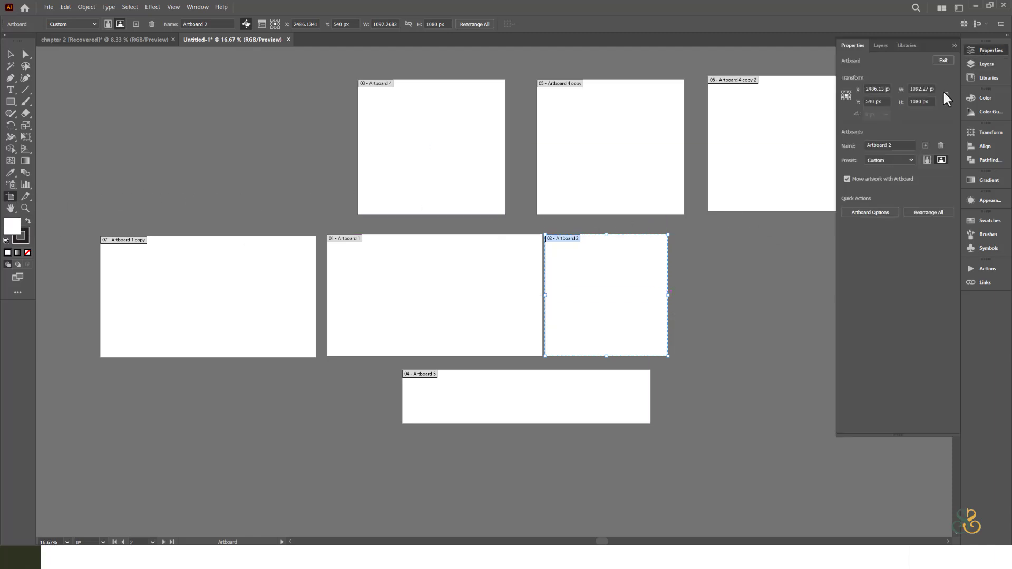
left_click(877, 217)
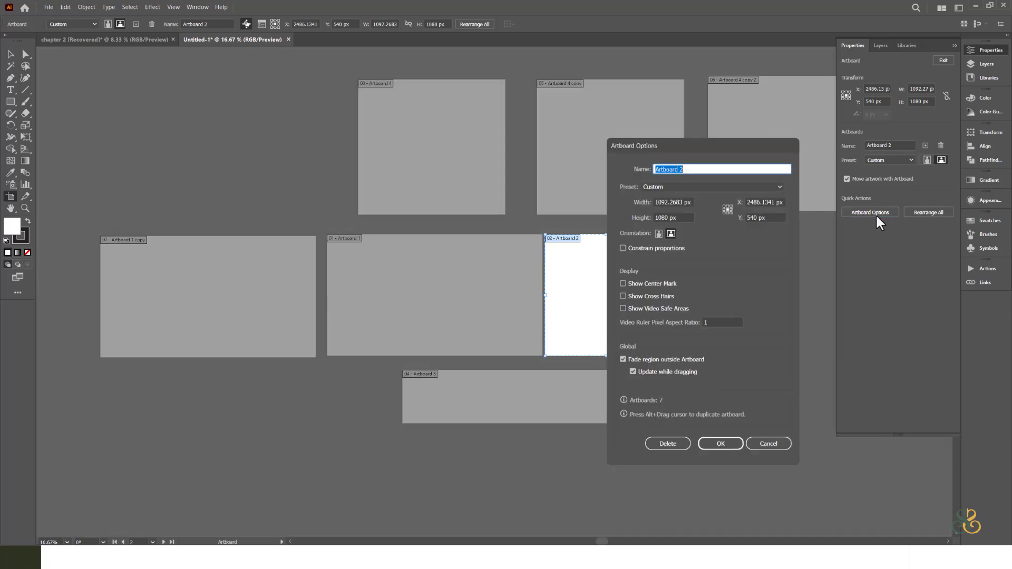
left_click_drag(732, 143, 681, 138)
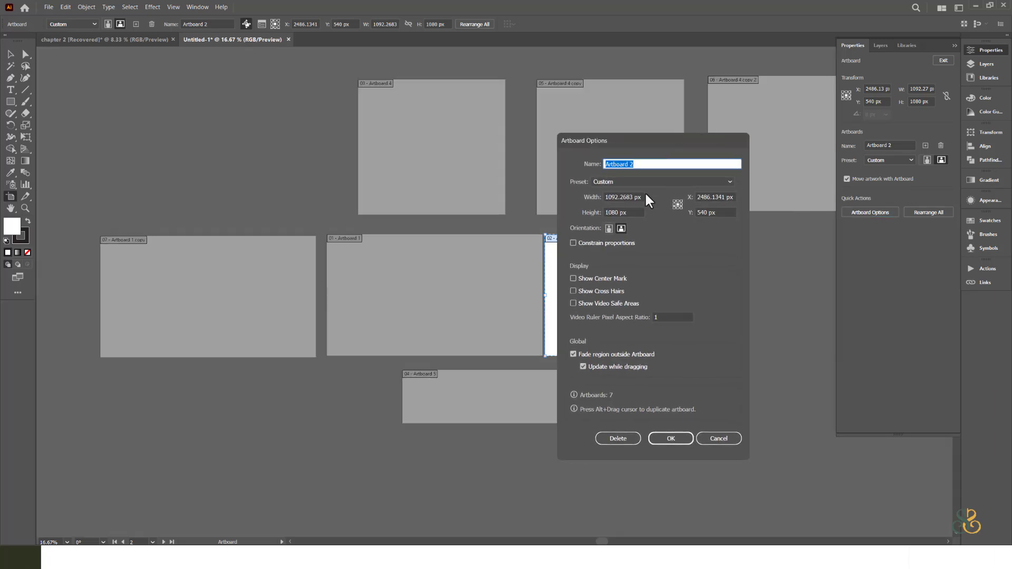
left_click(617, 197)
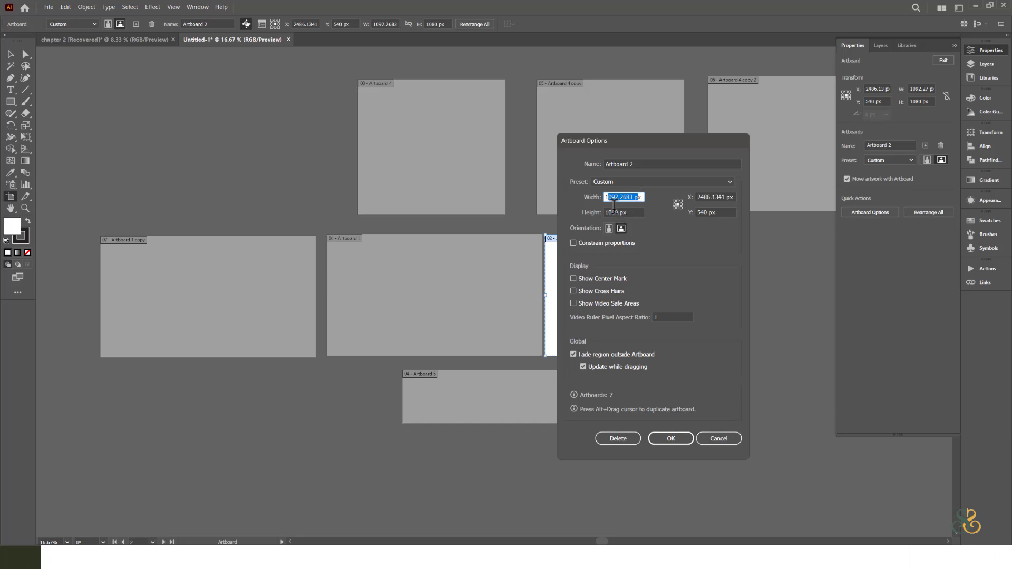
left_click(627, 212)
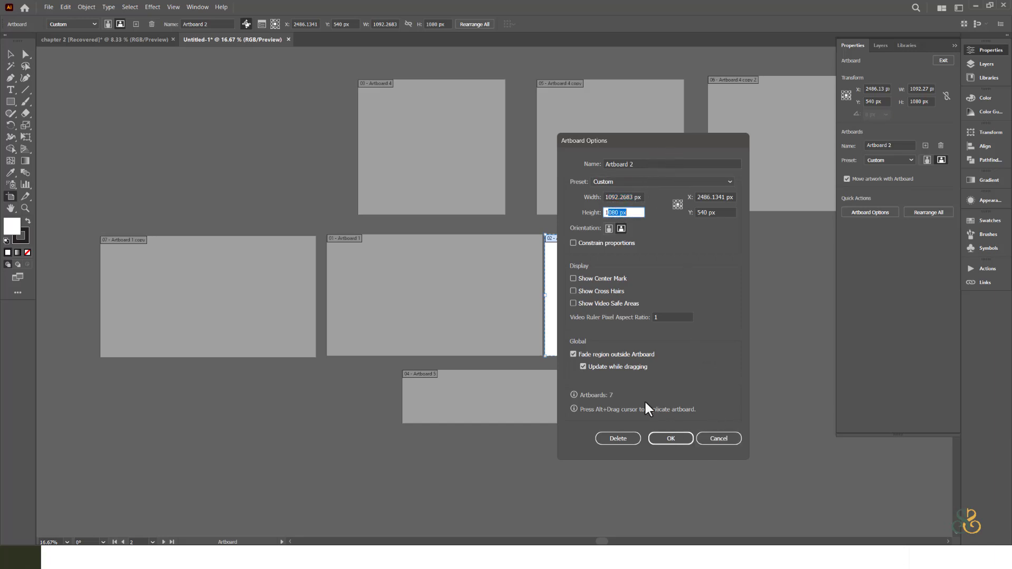
left_click(674, 438)
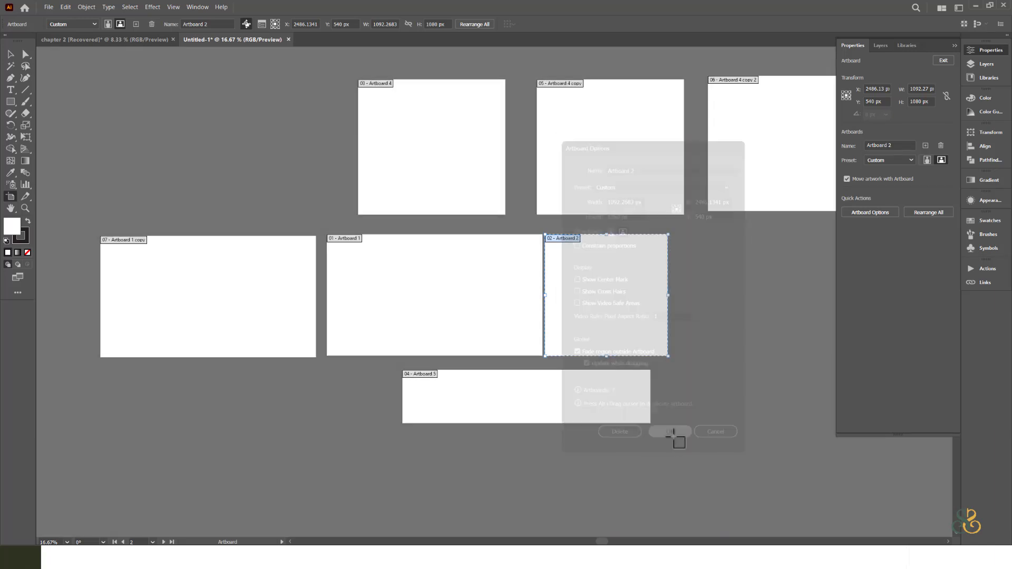
Rearrange all artboards in a grid by row with 3 columns
left_click(474, 26)
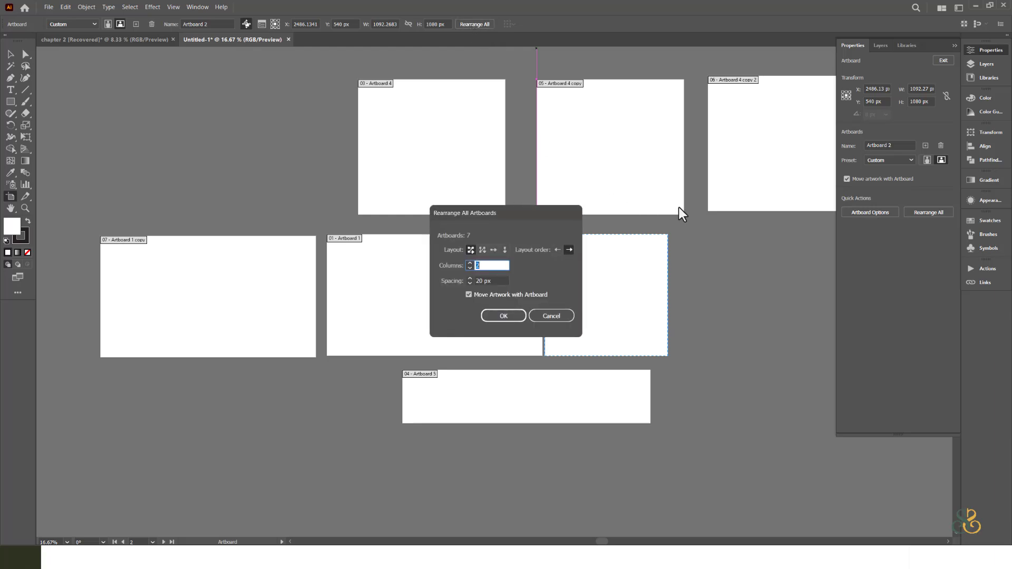
left_click(551, 316)
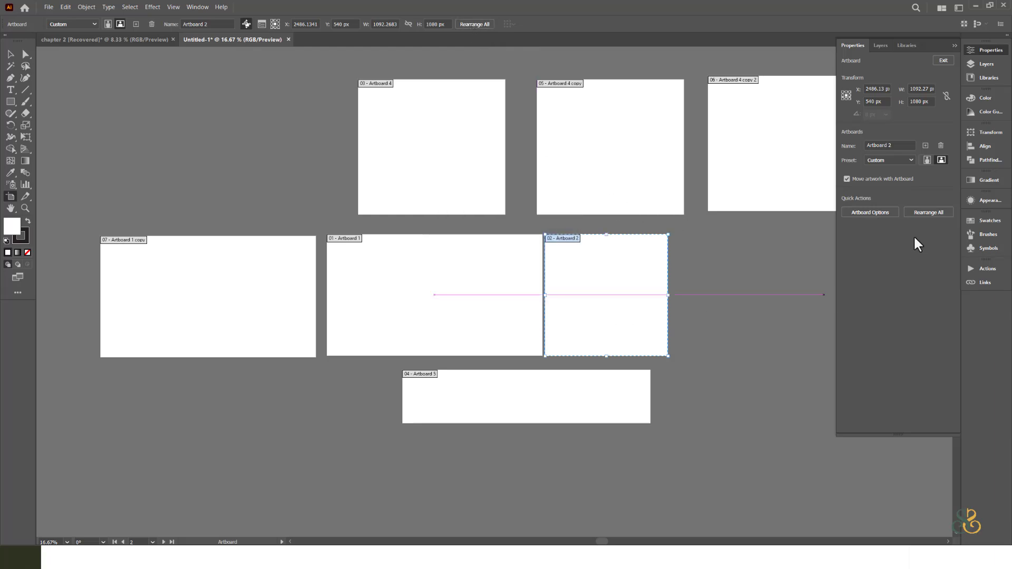
left_click(926, 213)
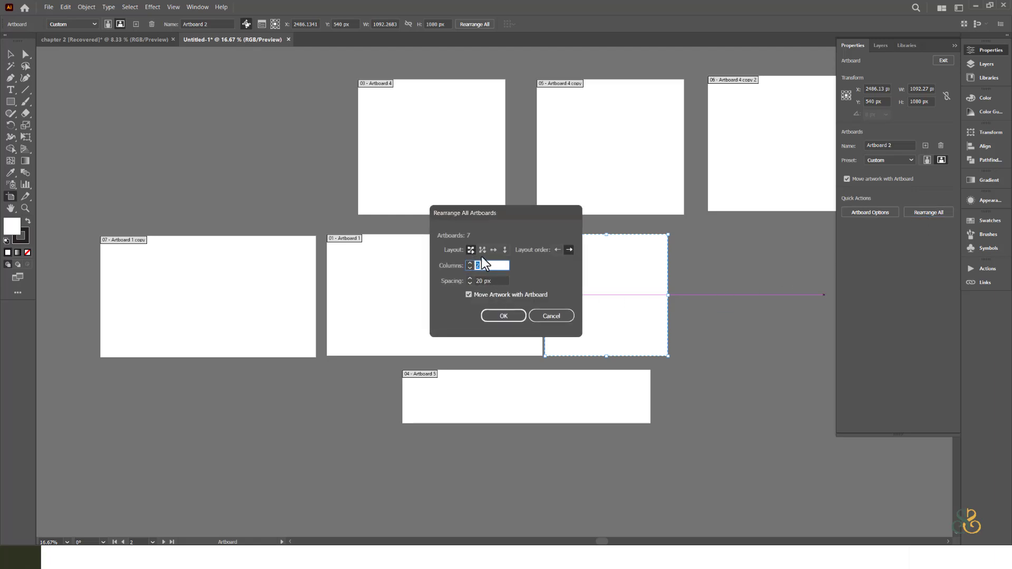
left_click(504, 250)
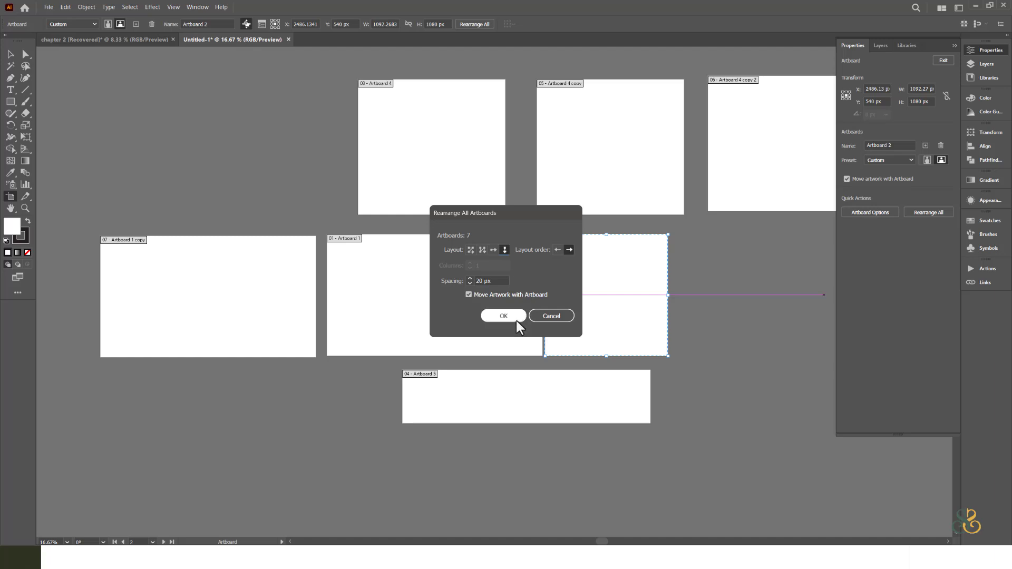
left_click(470, 249)
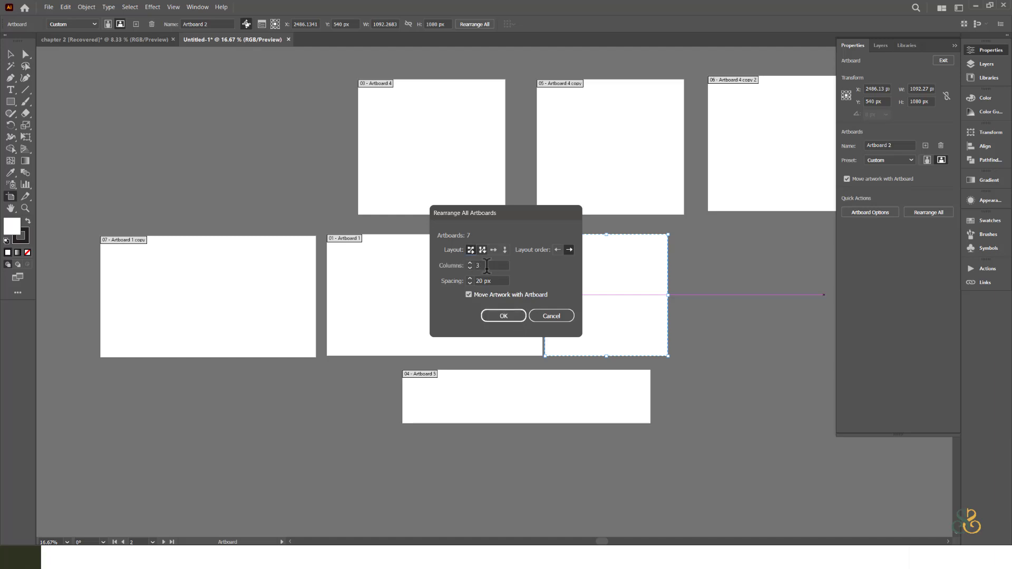
left_click(505, 316)
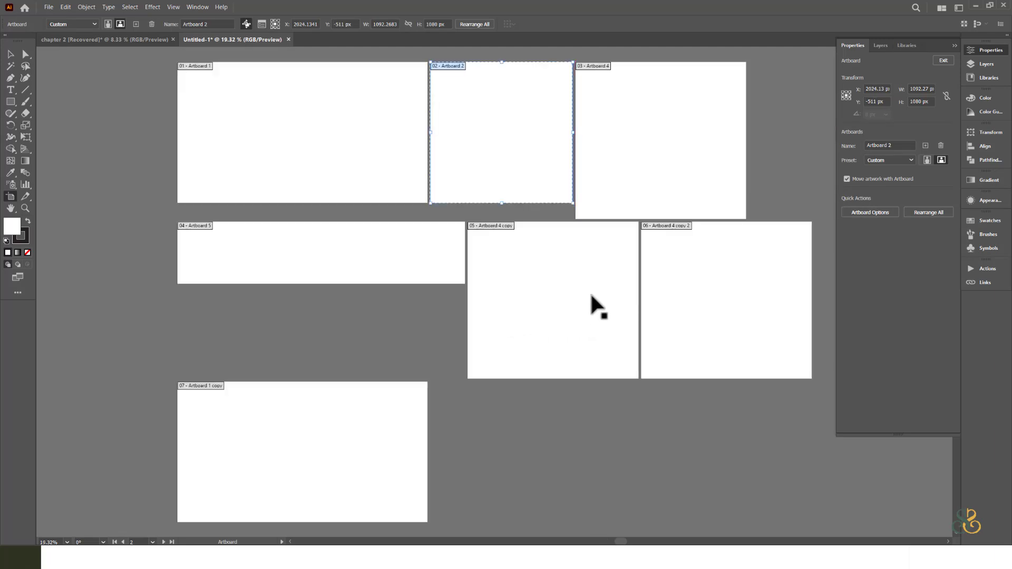
Rearrange all artboards in a grid by row with 5 columns
key("ctrl+minus")
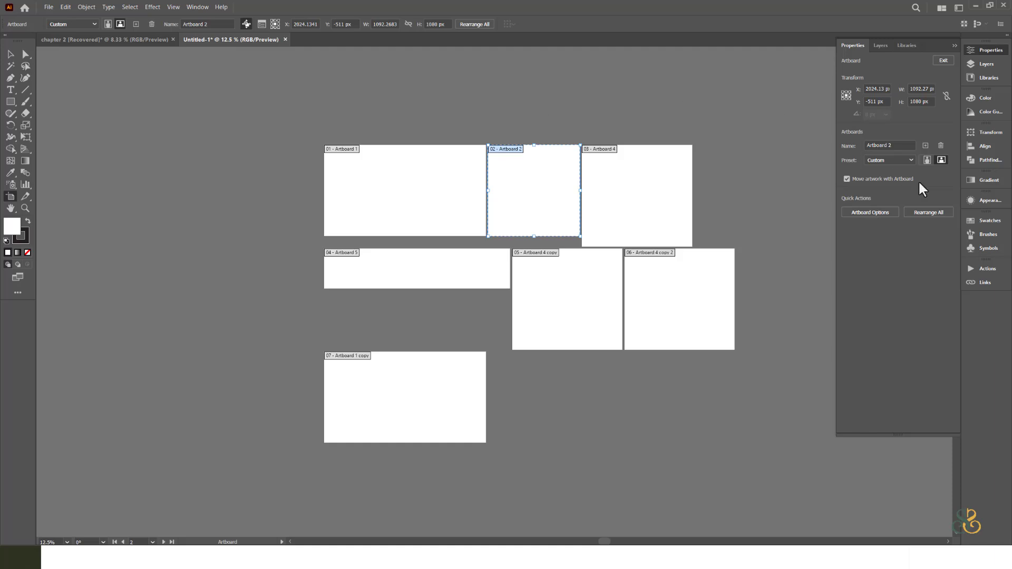
left_click(928, 212)
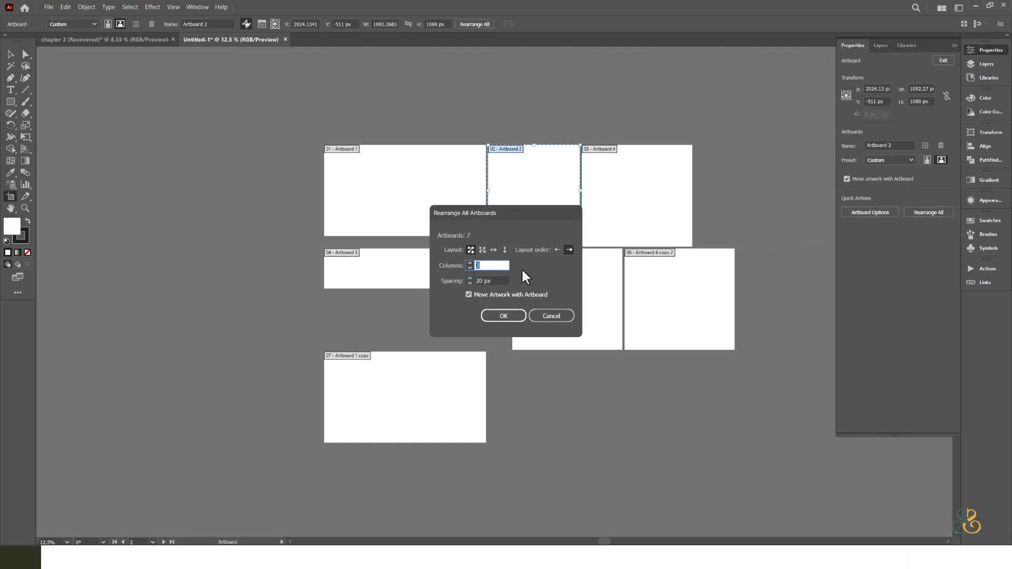
type("5")
left_click(509, 317)
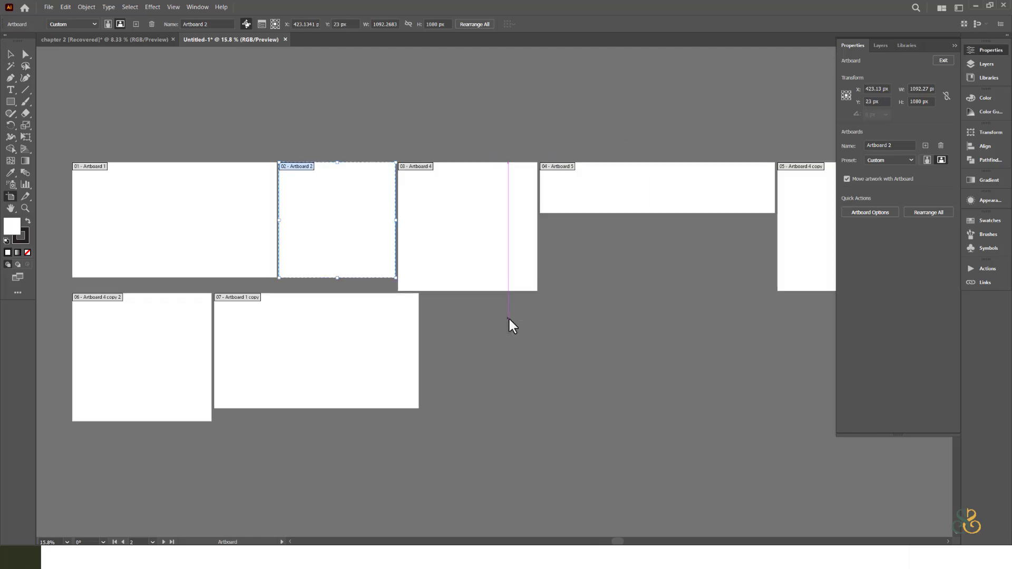
key("ctrl+minus")
key("ctrl+minus")
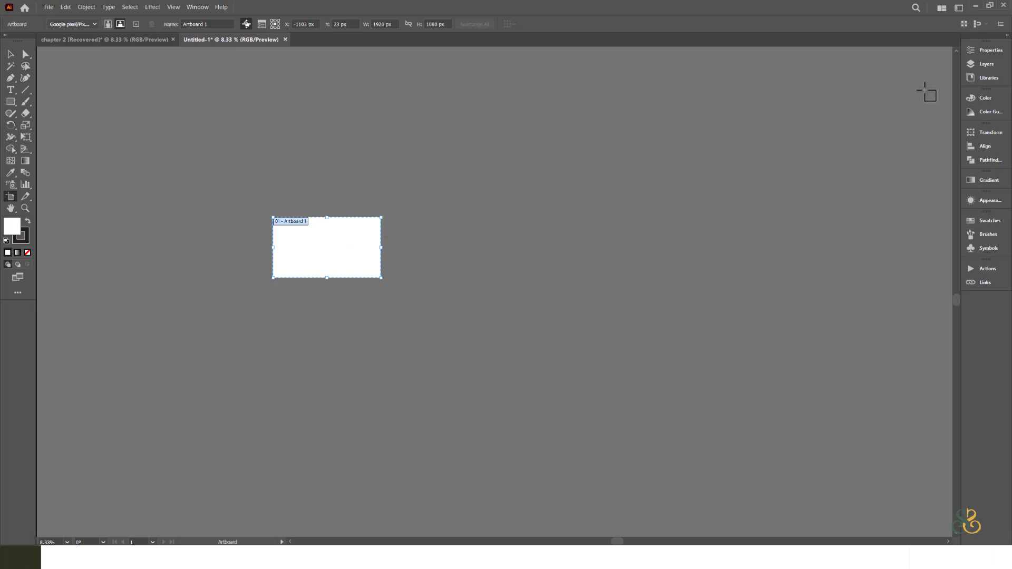
Rename Artboard 1 as "chapter 3" in its Artboard Options and check its width and height settings
double_click(285, 220)
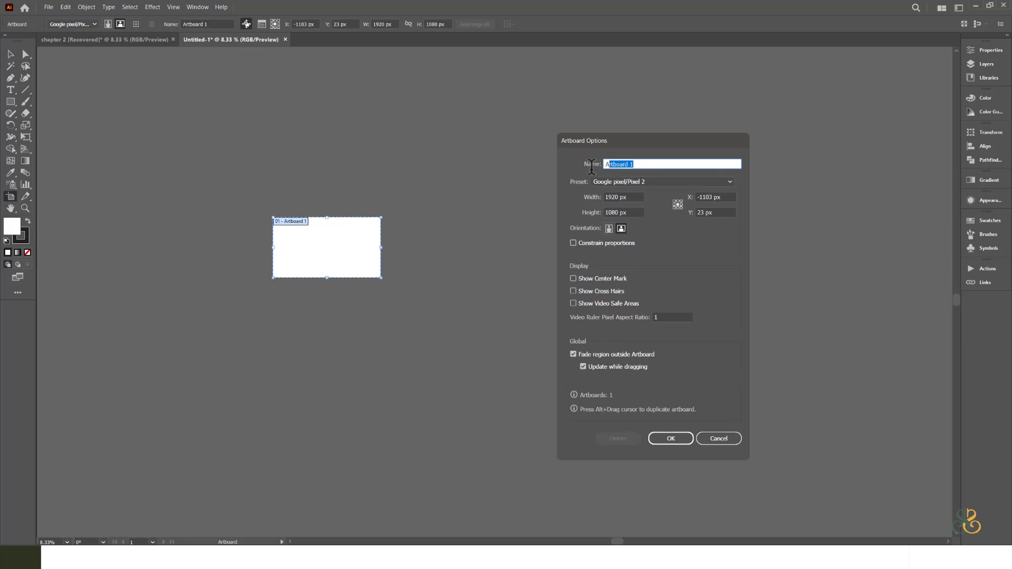
type("chapter 3")
left_click(626, 198)
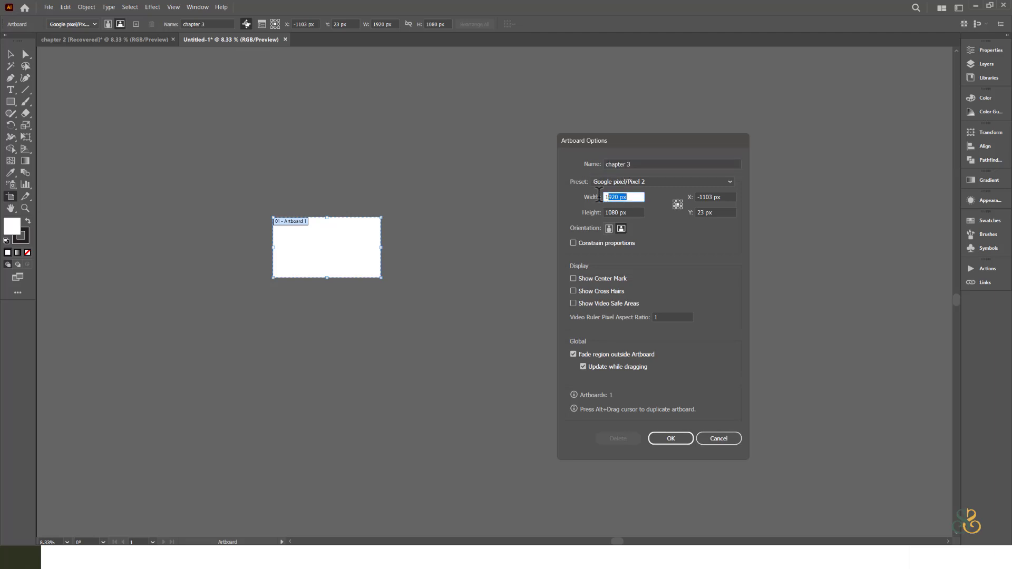
left_click(625, 212)
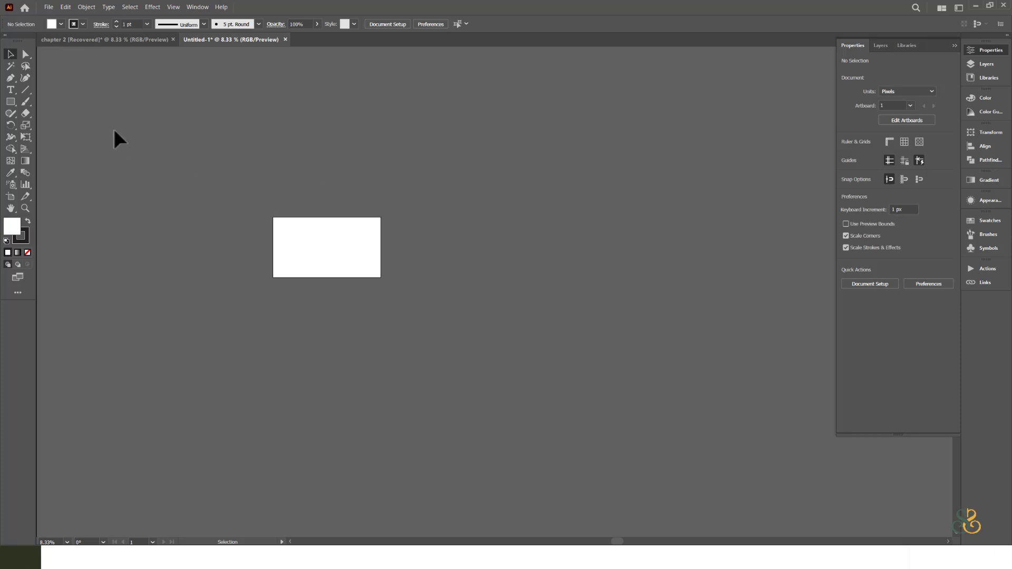
Save the document to the Desktop as chapter3 in Adobe Illustrator (*.AI) format, accepting the Illustrator 2020 options
left_click(46, 8)
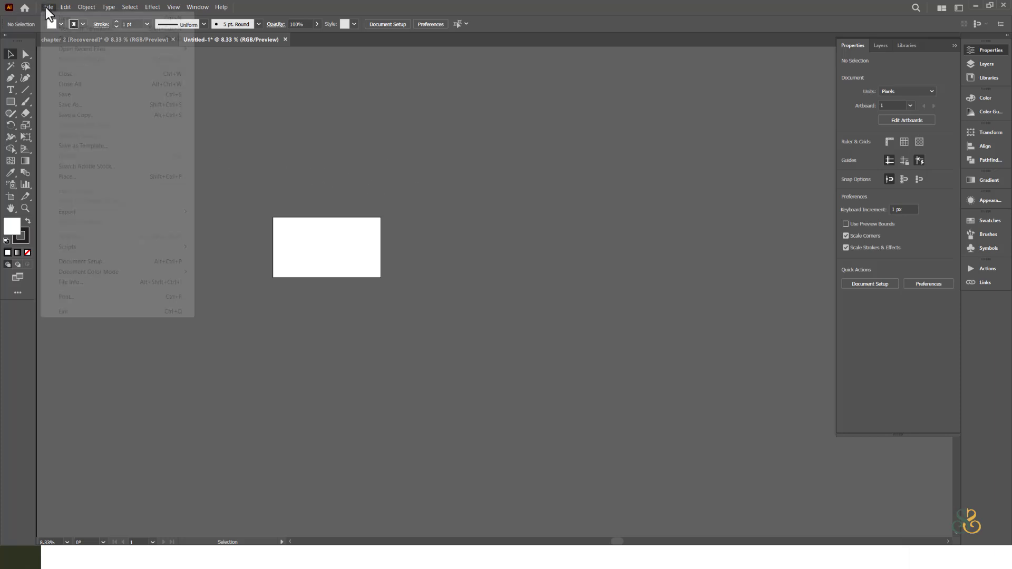
left_click(77, 106)
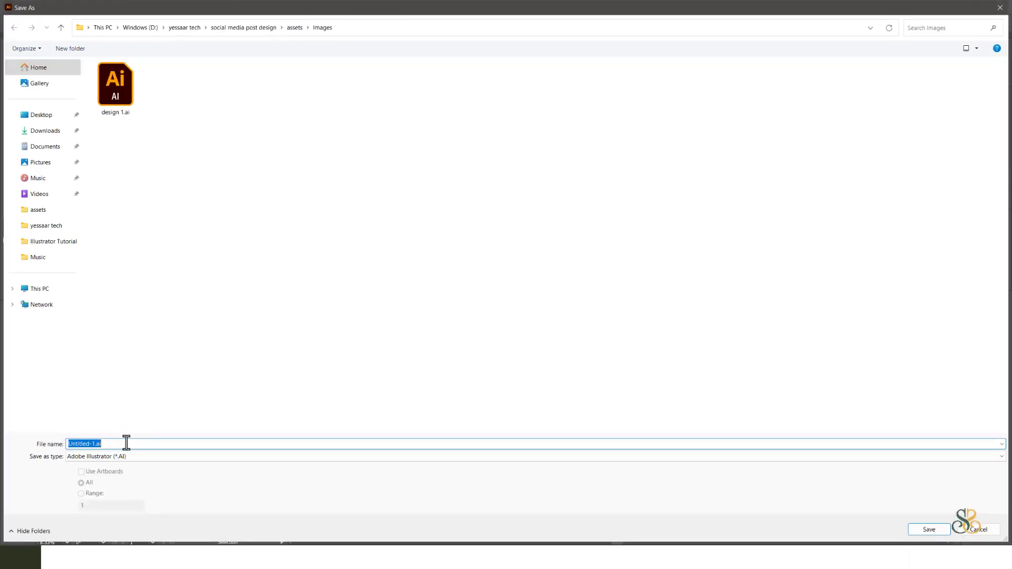
left_click(40, 116)
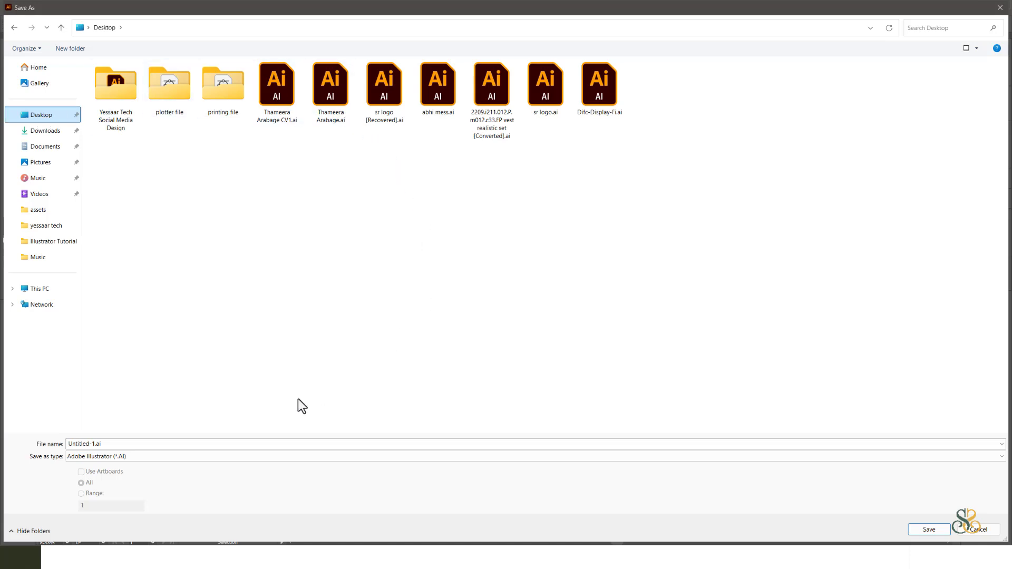
left_click(116, 444)
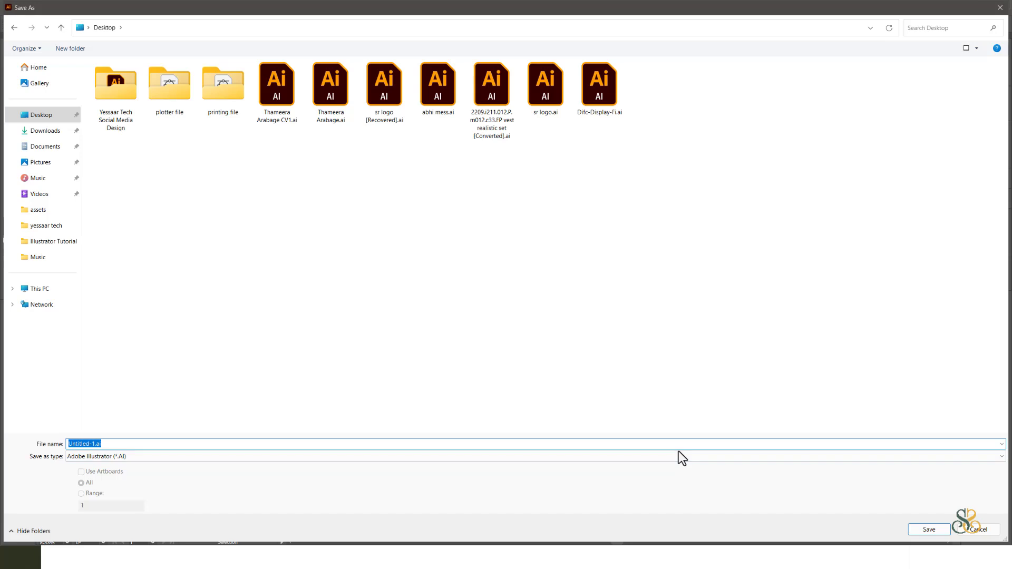
type("chapter3")
left_click(162, 457)
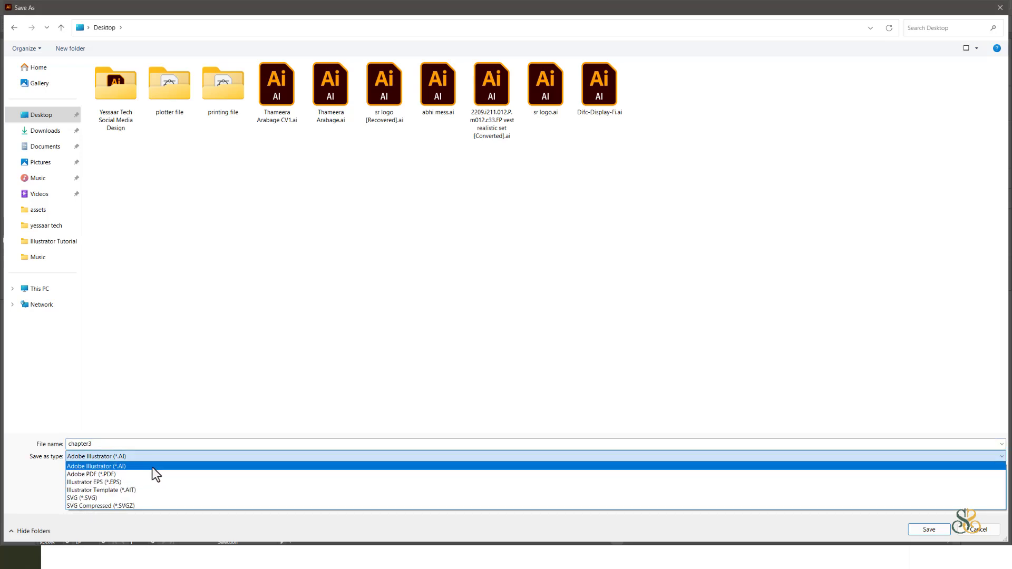
left_click(162, 467)
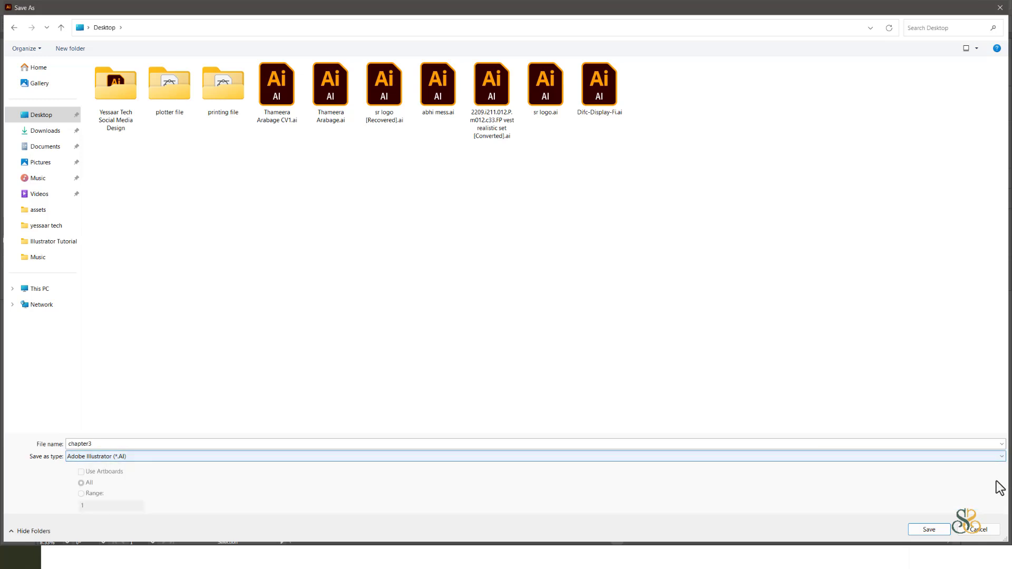
left_click(929, 529)
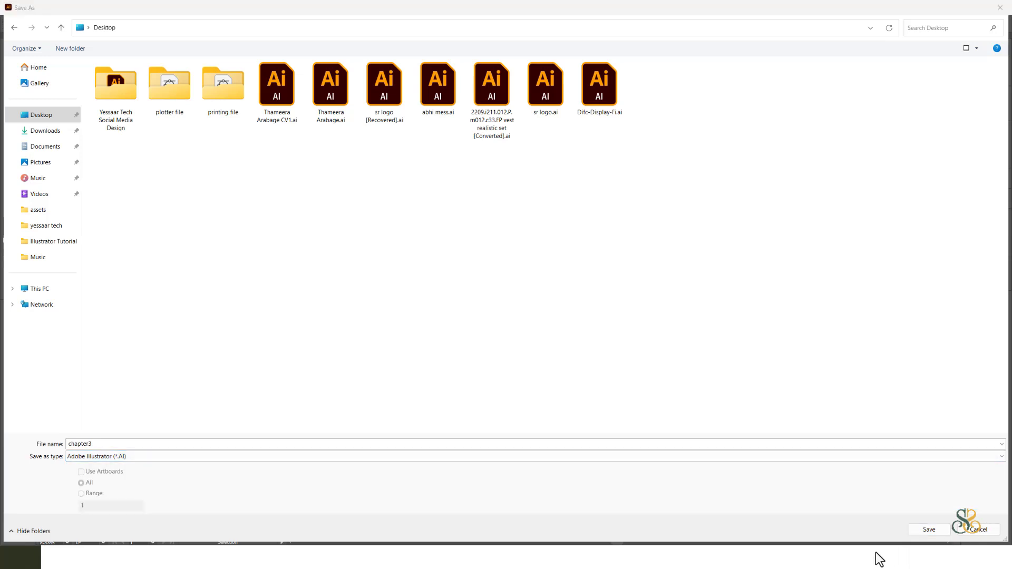
left_click(928, 530)
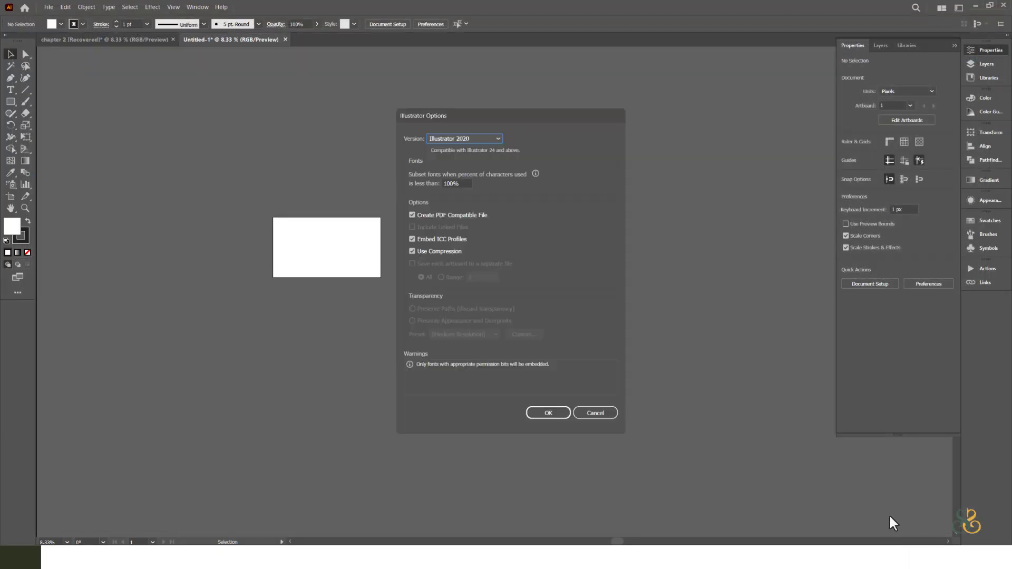
left_click(543, 414)
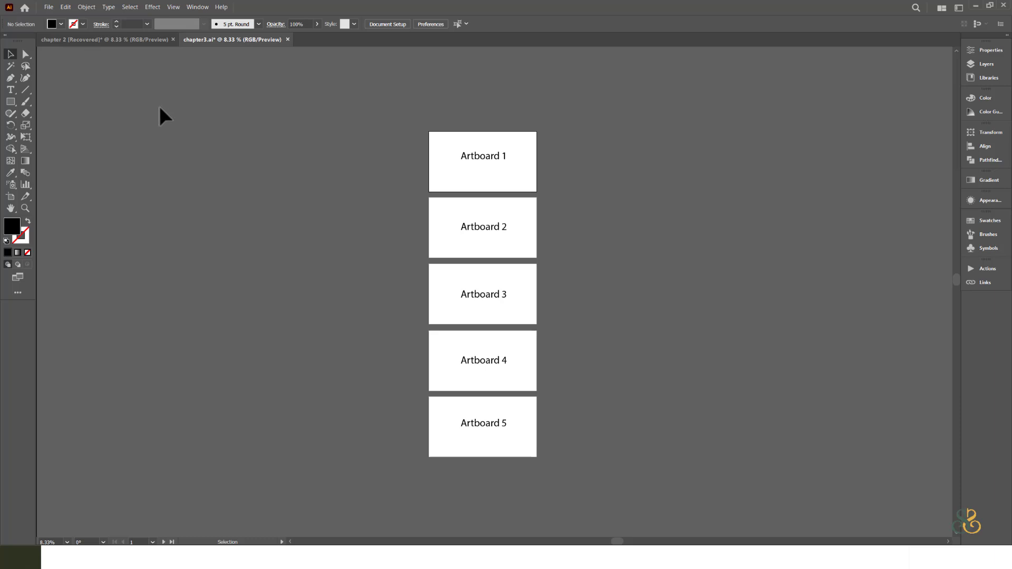
Export each artboard as a separate JPEG into the Desktop's artboard folder, using RGB, maximum quality 10 and 300 ppi
left_click(49, 7)
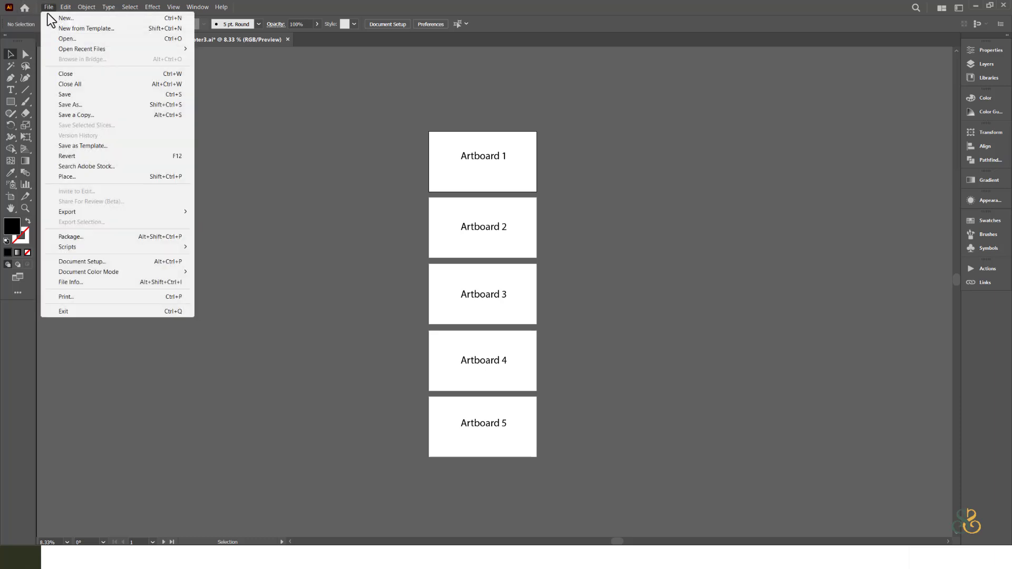
mouse_move(77, 215)
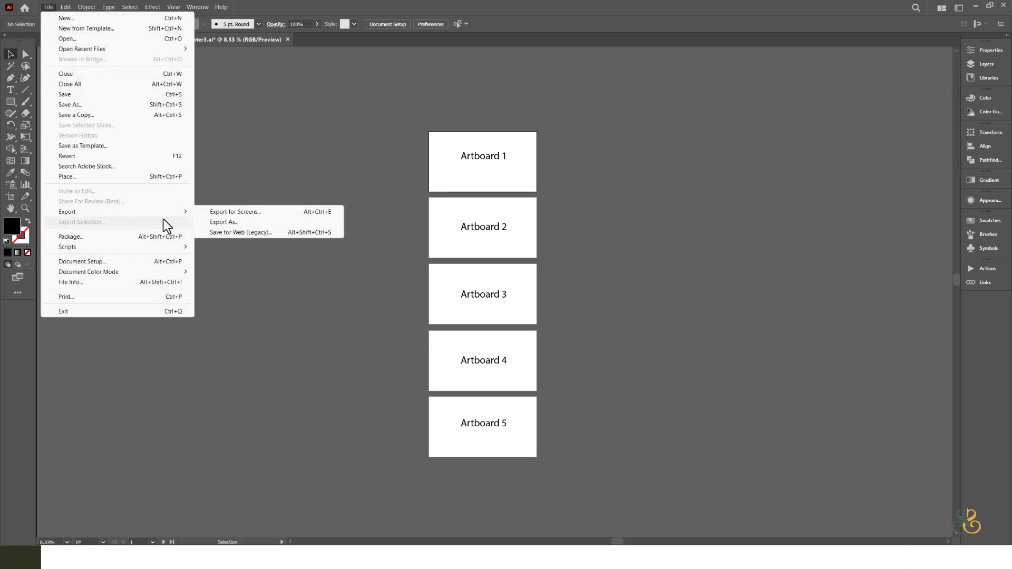
left_click(233, 223)
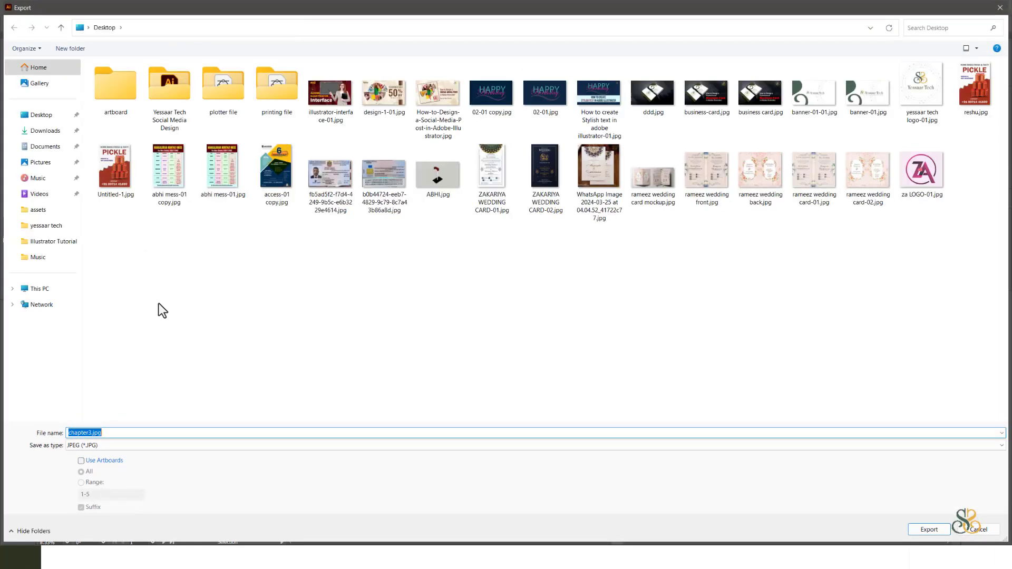
left_click(45, 114)
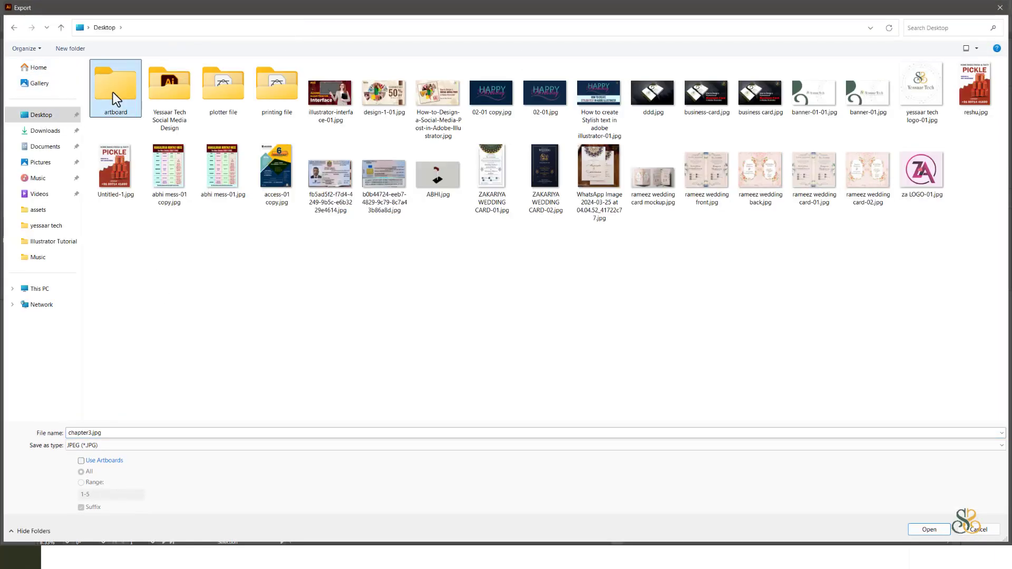
double_click(113, 93)
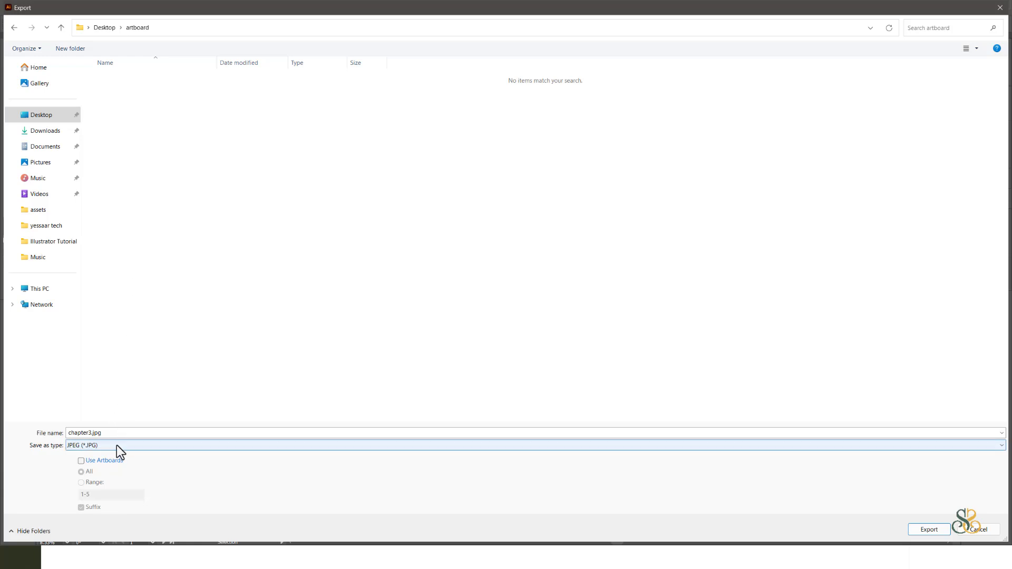
left_click(115, 460)
left_click(928, 529)
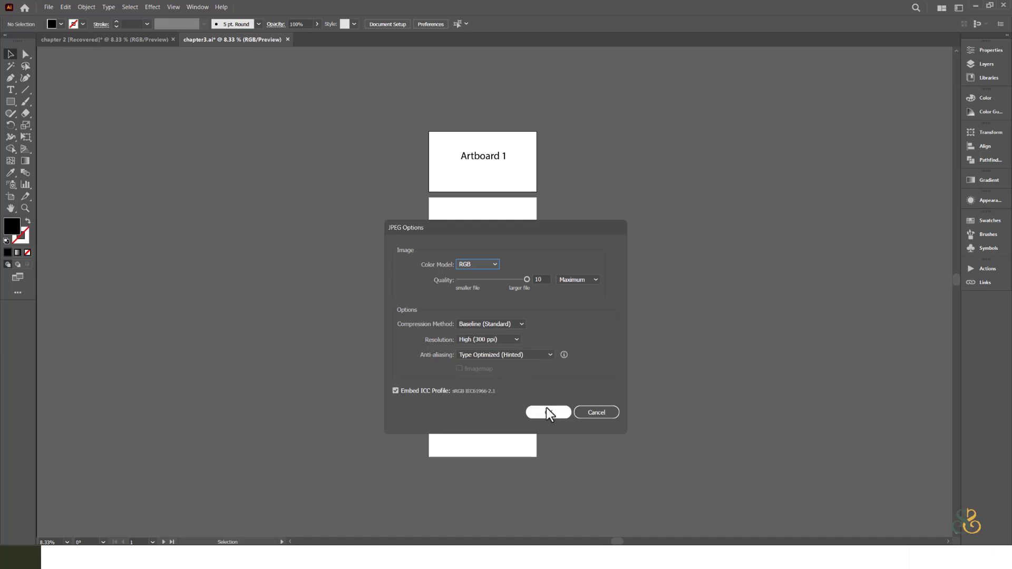
left_click(550, 414)
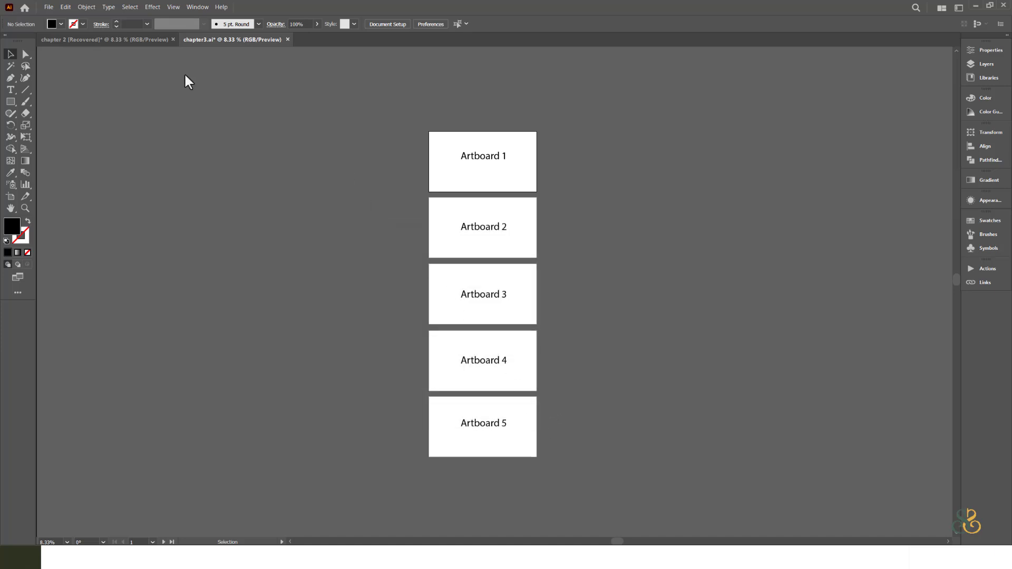
Examine the exported artboard JPEGs in the Desktop's artboard folder using larger thumbnails in the file-opening dialog
left_click(51, 8)
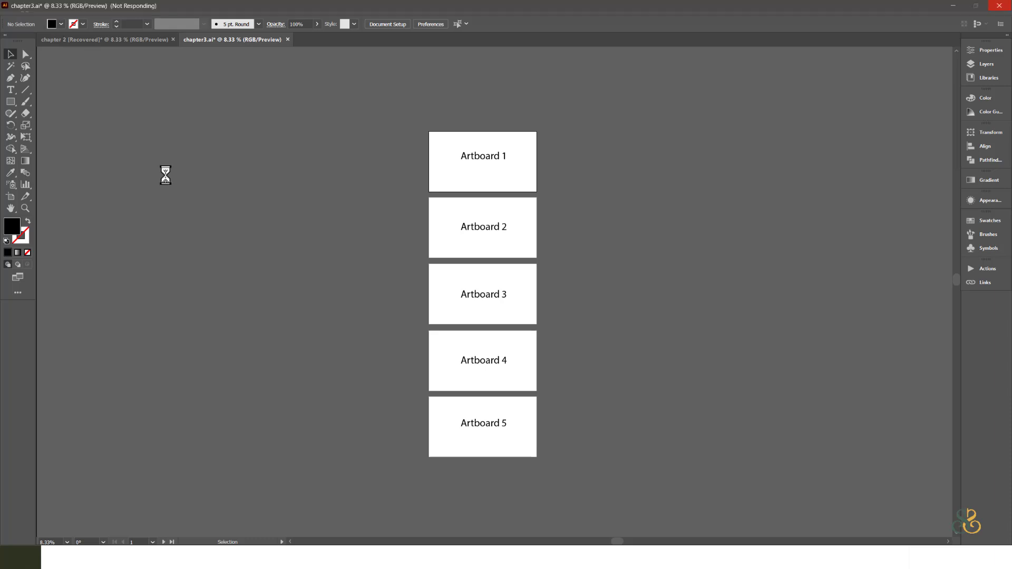
left_click(79, 39)
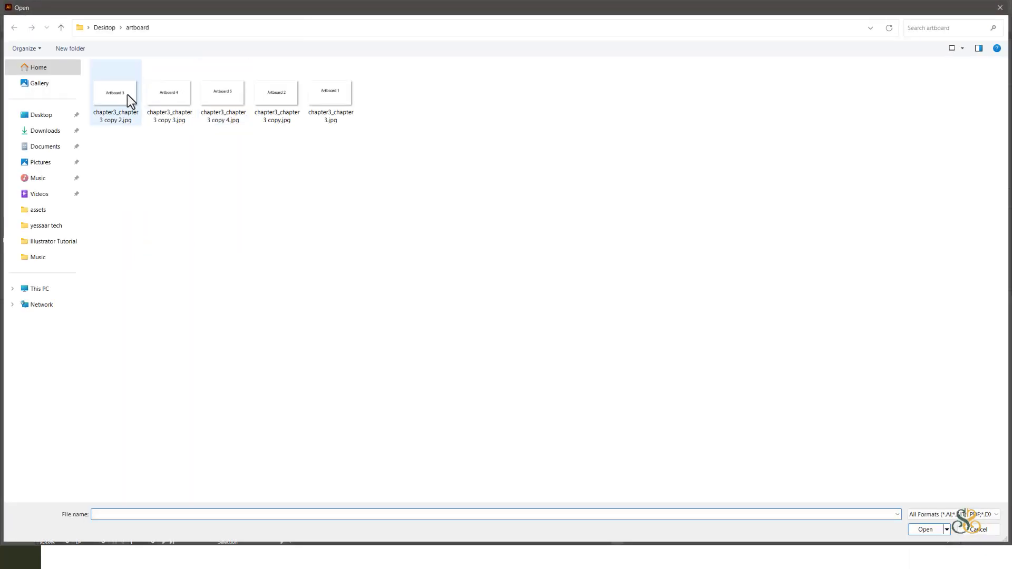
left_click(122, 93)
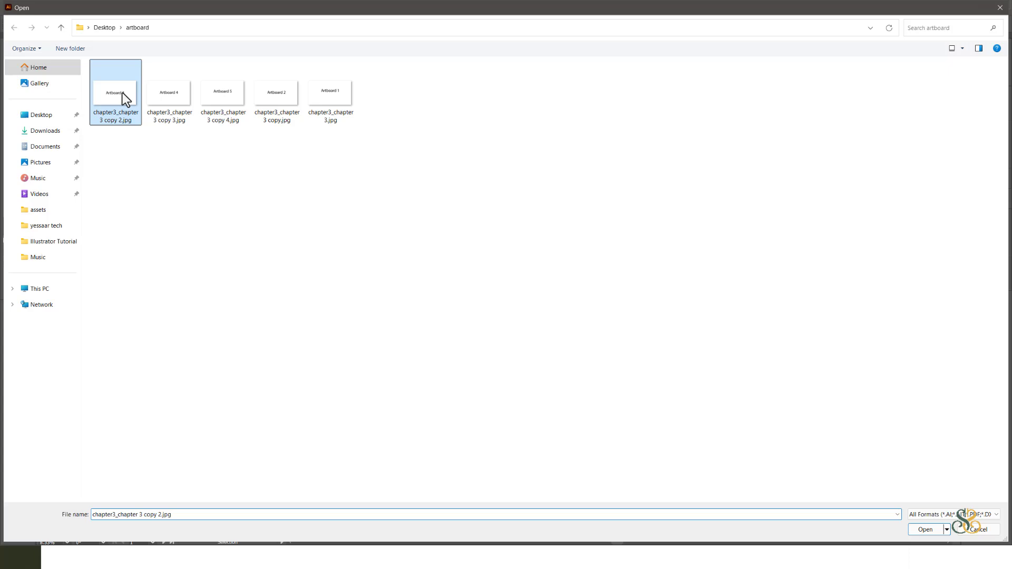
left_click(163, 97)
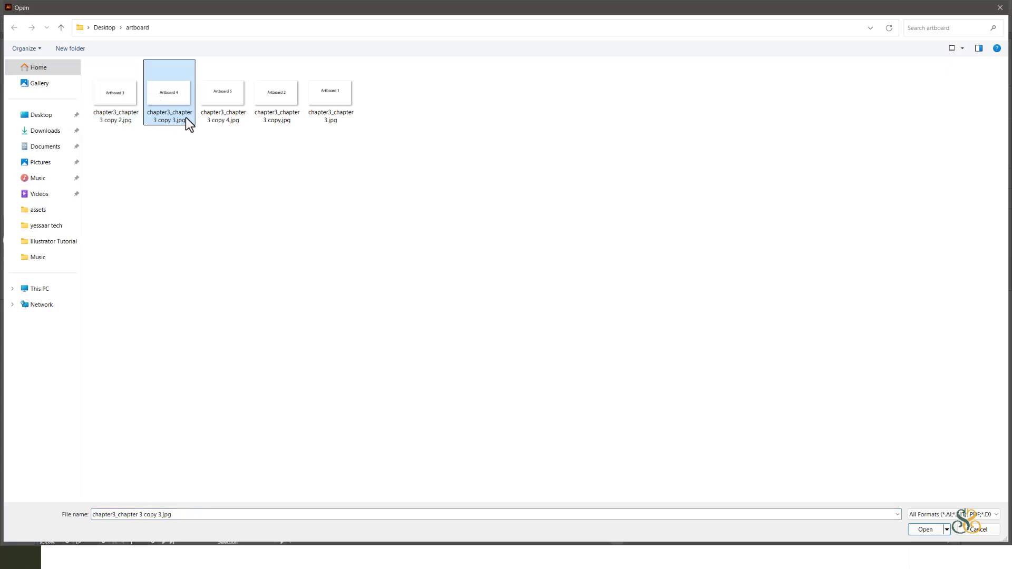
scroll(249, 111, "up", 2)
scroll(338, 79, "up", 2)
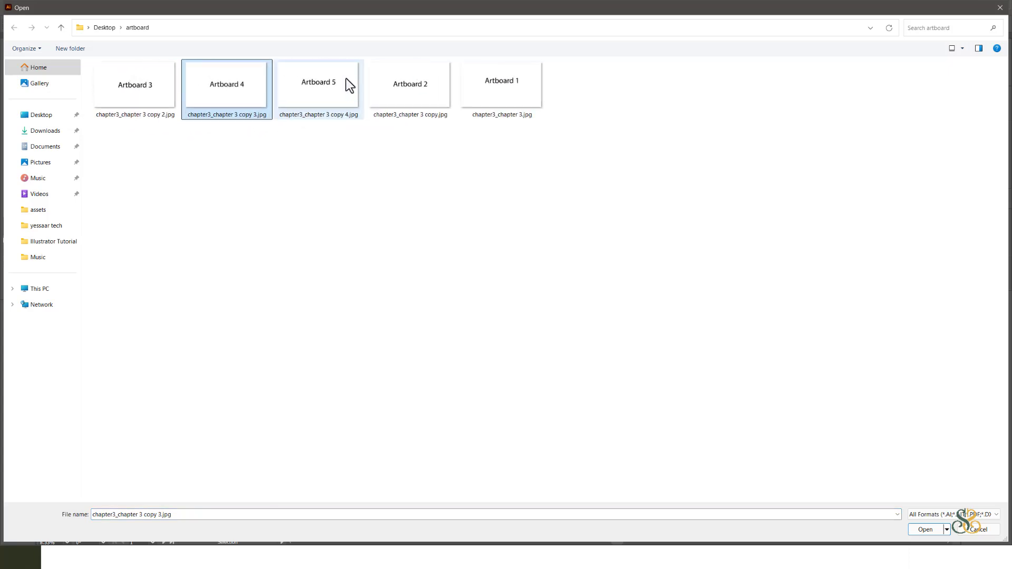
left_click(628, 99)
left_click(509, 99)
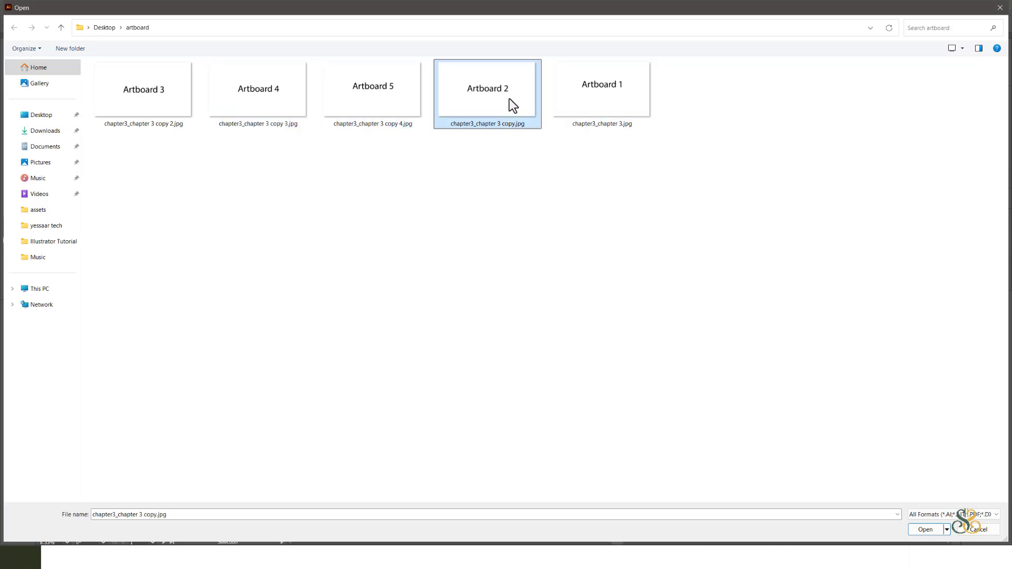
left_click(387, 98)
left_click(237, 100)
left_click(164, 99)
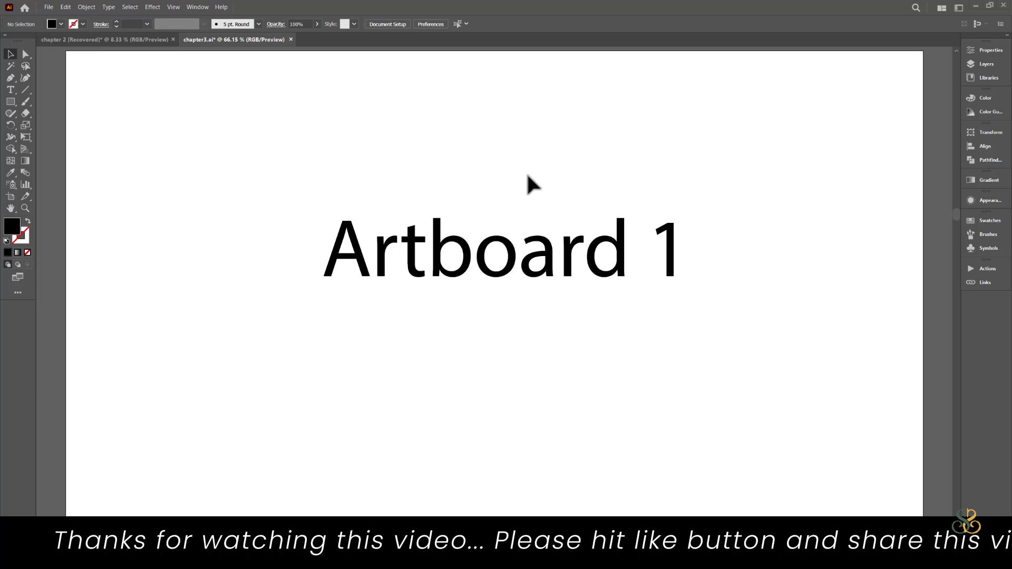
Look through the contents of Artboards 1 to 5 at close range, ending with an overview of all artboards
scroll(555, 186, "down", 4)
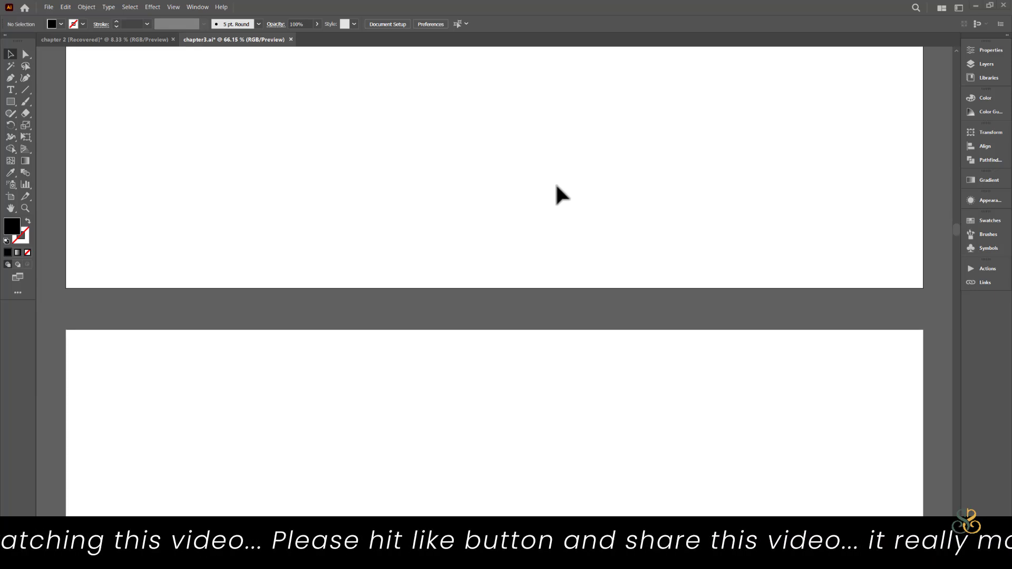
scroll(555, 186, "down", 4)
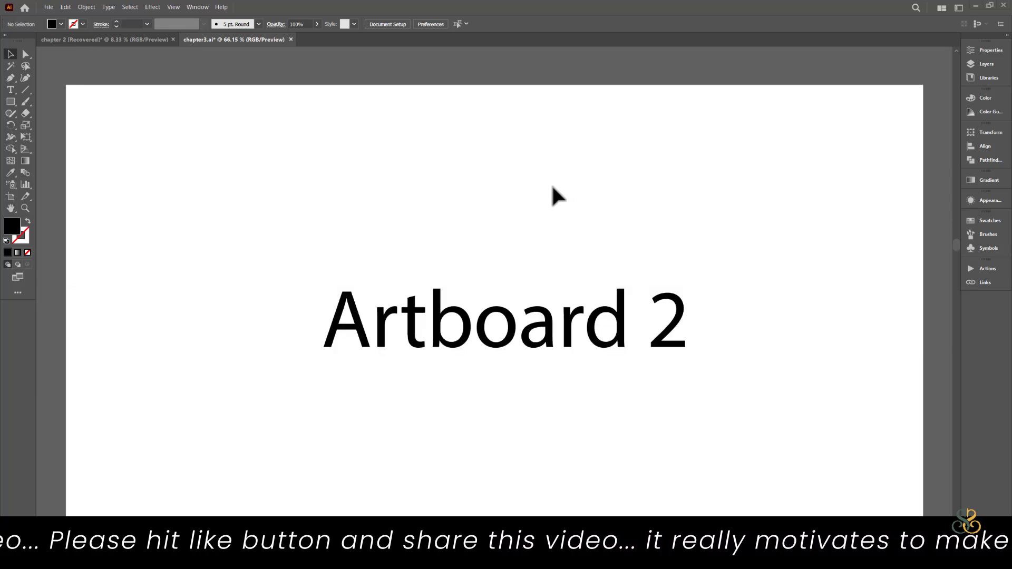
scroll(552, 186, "down", 8)
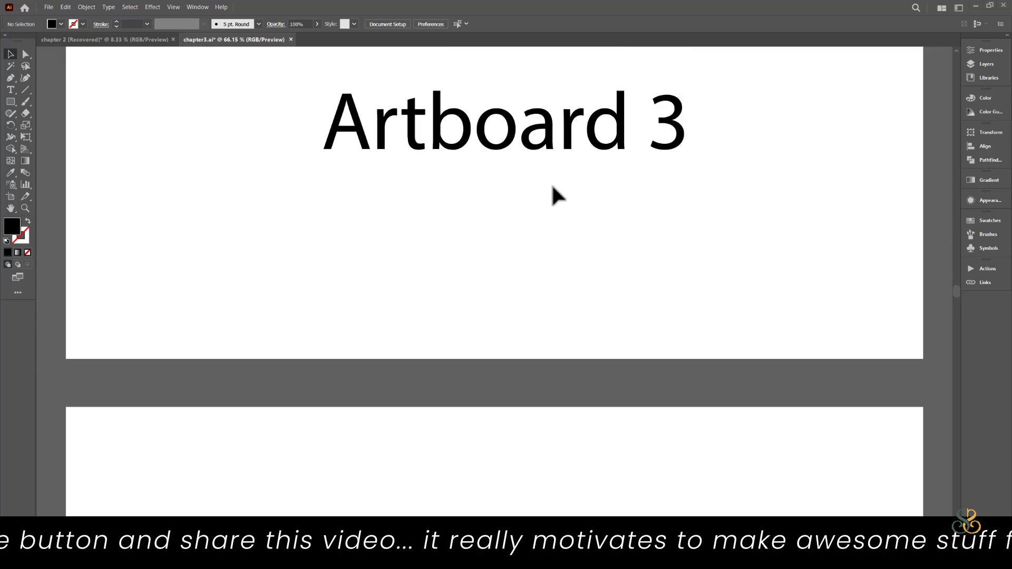
scroll(551, 188, "down", 10)
scroll(549, 185, "up", 12)
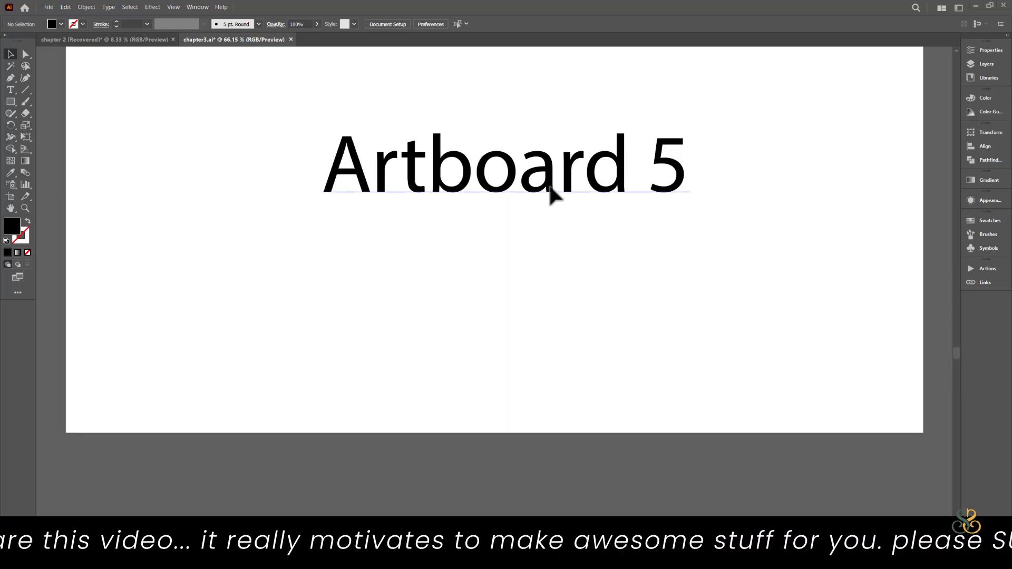
scroll(550, 184, "up", 12)
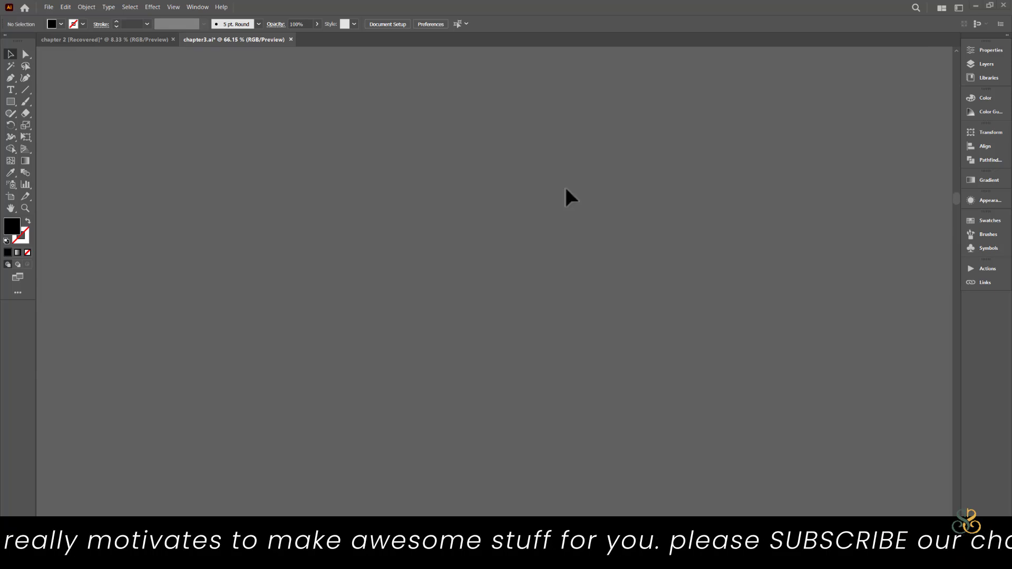
scroll(568, 186, "down", 4)
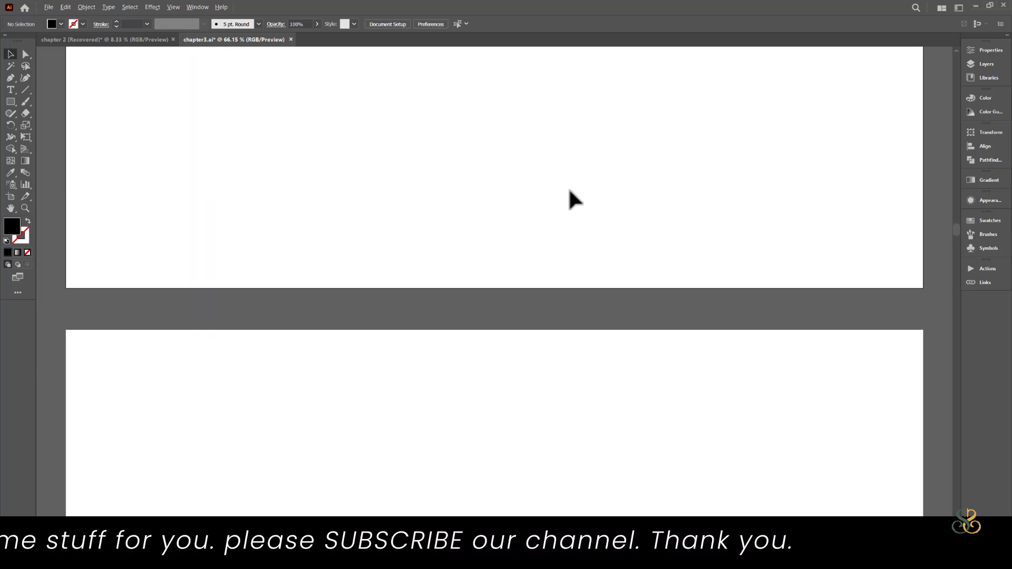
scroll(569, 190, "down", 1)
scroll(570, 190, "down", 8)
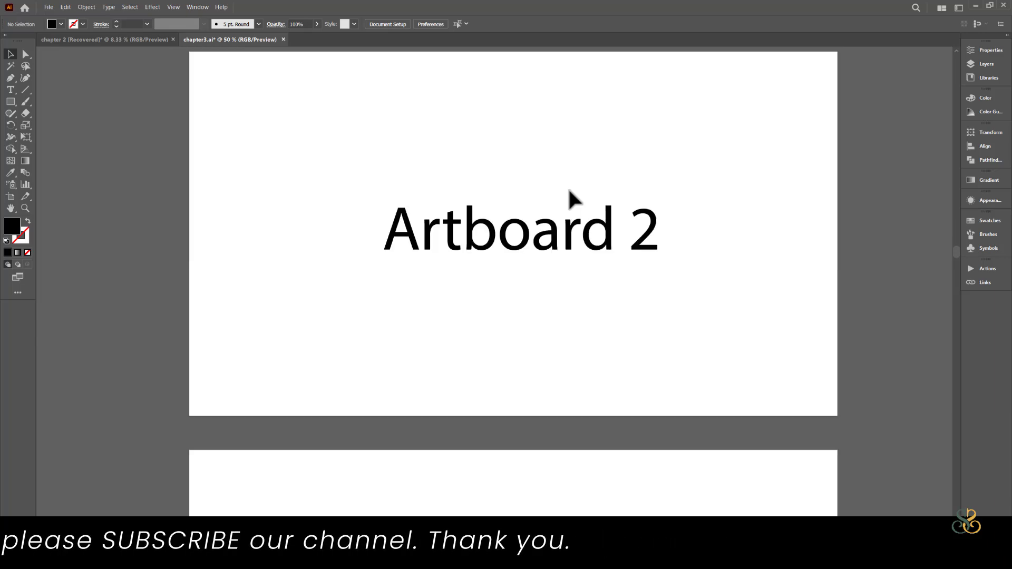
scroll(569, 195, "down", 11)
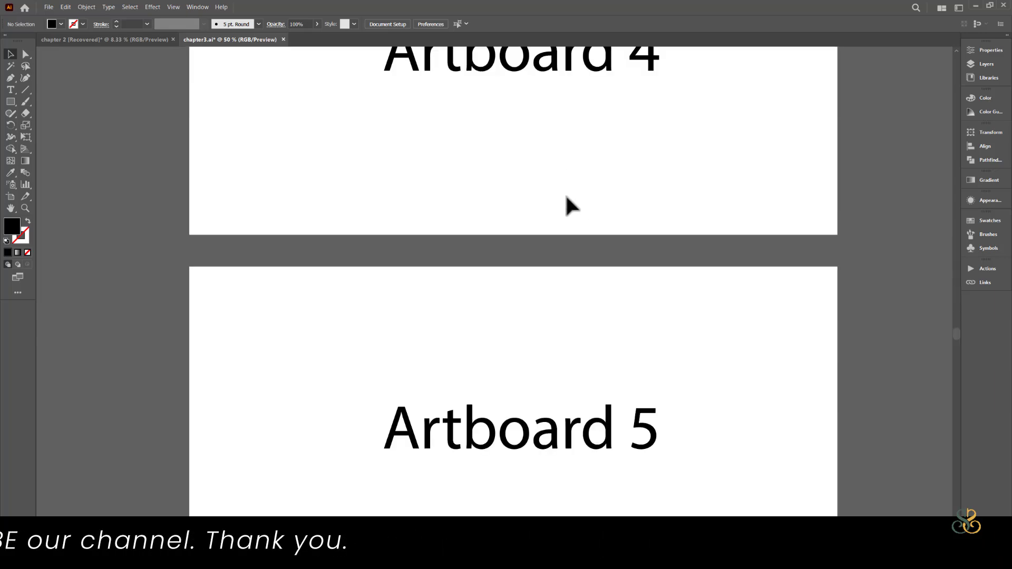
scroll(567, 199, "down", 7)
scroll(567, 198, "up", 20)
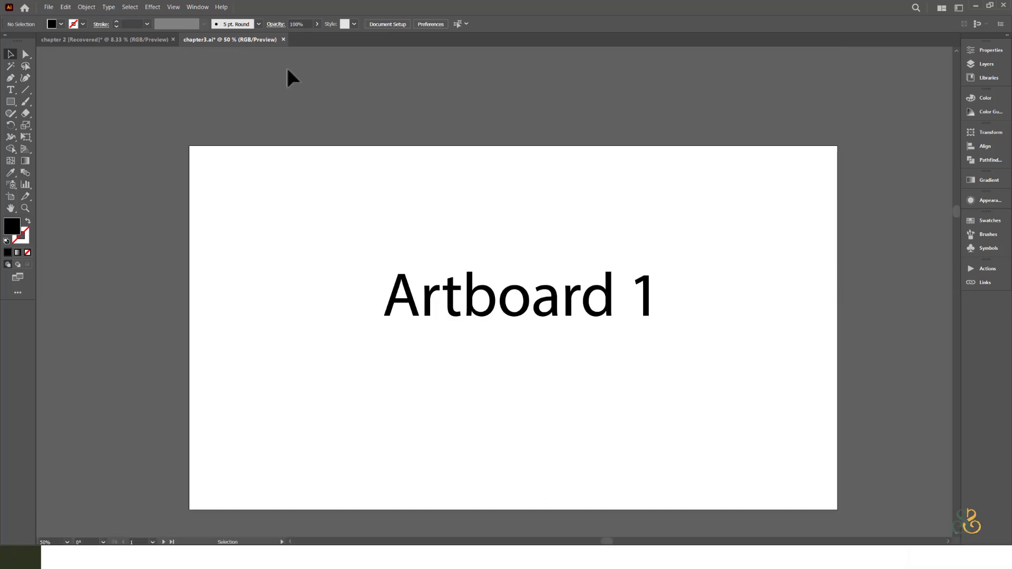
key("ctrl+alt+0")
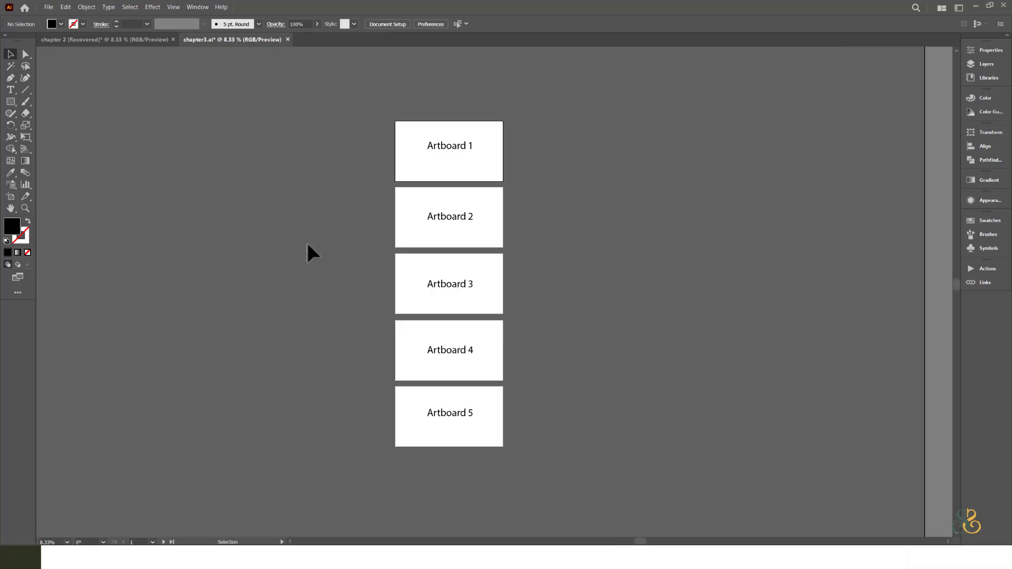